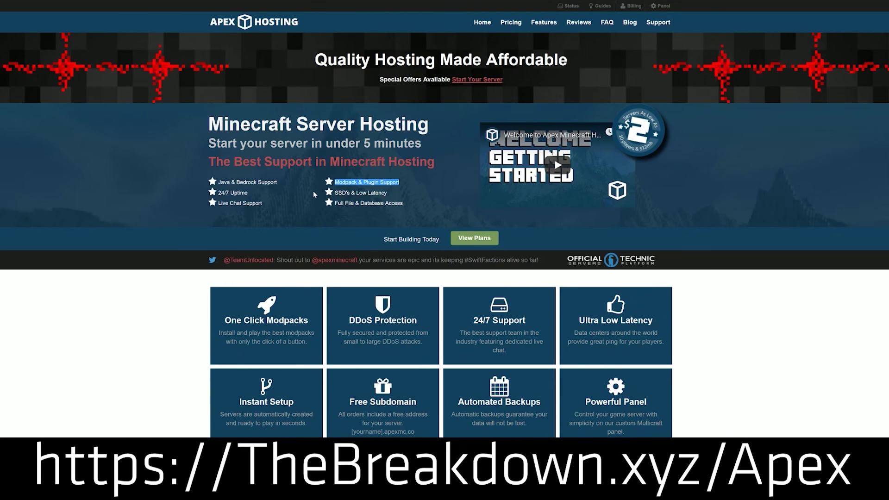
- Review the feature list on the Apex Hosting home page, including 24/7 Support and One Click Modpacks
drag(249, 192, 220, 191)
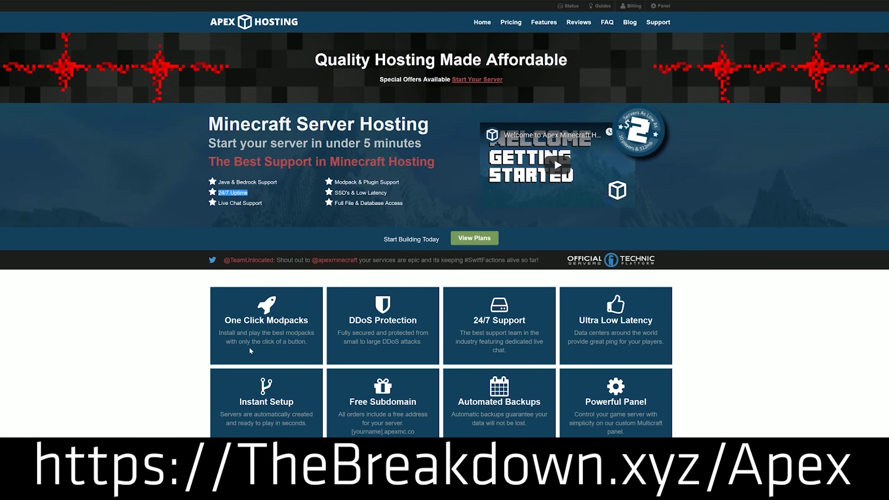
click(525, 320)
drag(525, 320, 472, 321)
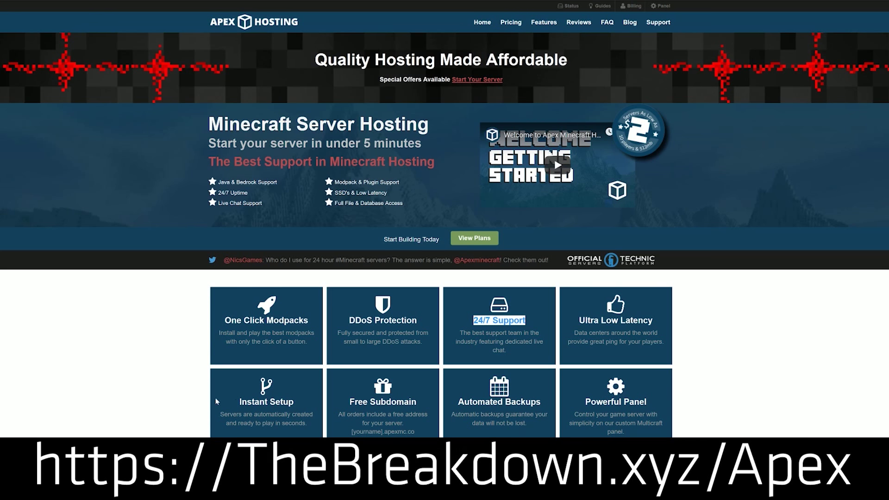
drag(224, 321, 311, 323)
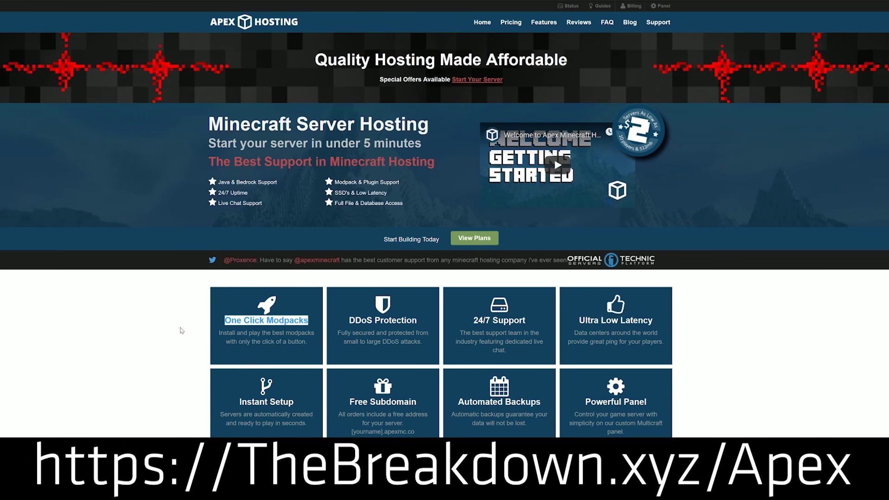
scroll(170, 349, down, 1)
scroll(171, 349, down, 10)
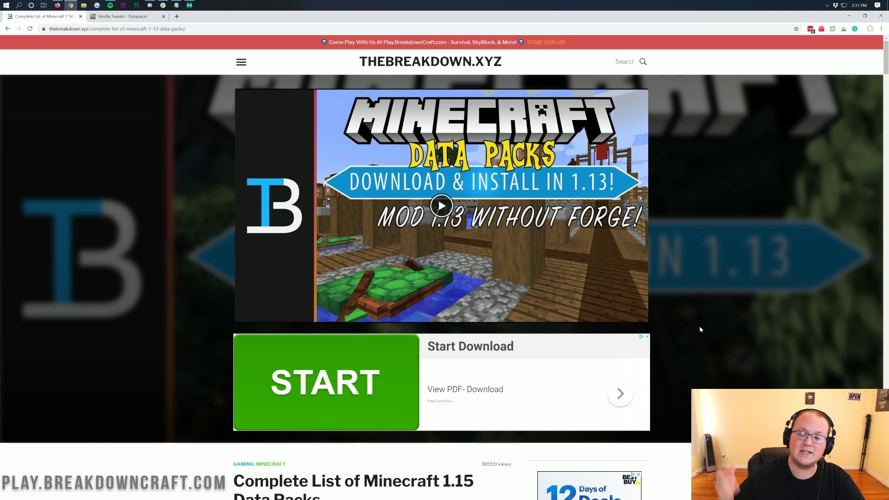
- Look through the Complete List of Minecraft 1.15 Data Packs article, focusing on the Vanilla Tweaks entry
scroll(676, 332, down, 5)
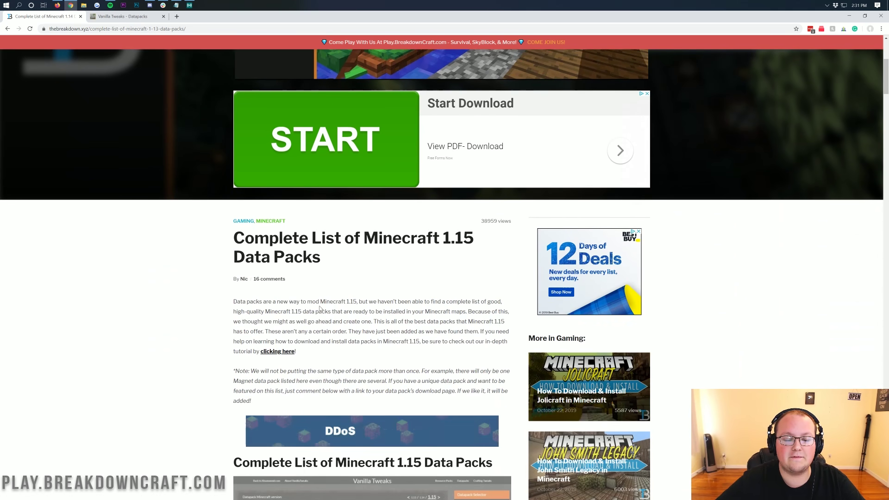
triple_click(364, 238)
click(407, 280)
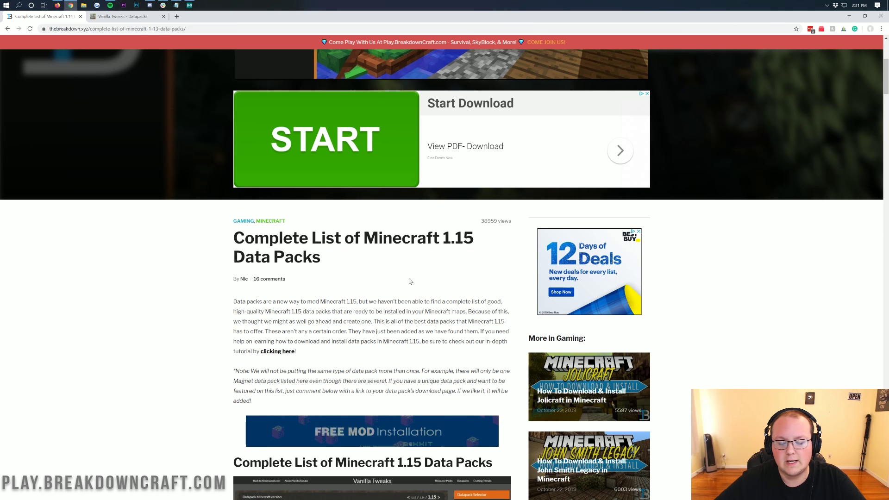
scroll(409, 281, down, 8)
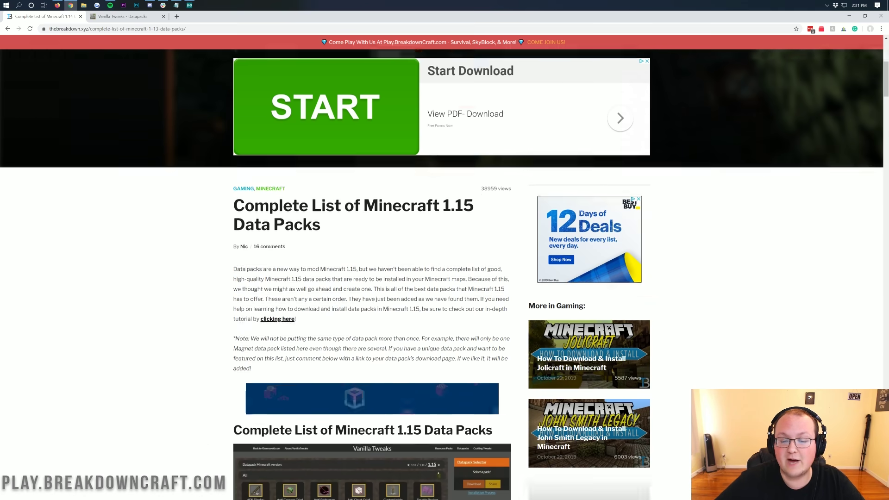
scroll(477, 339, down, 20)
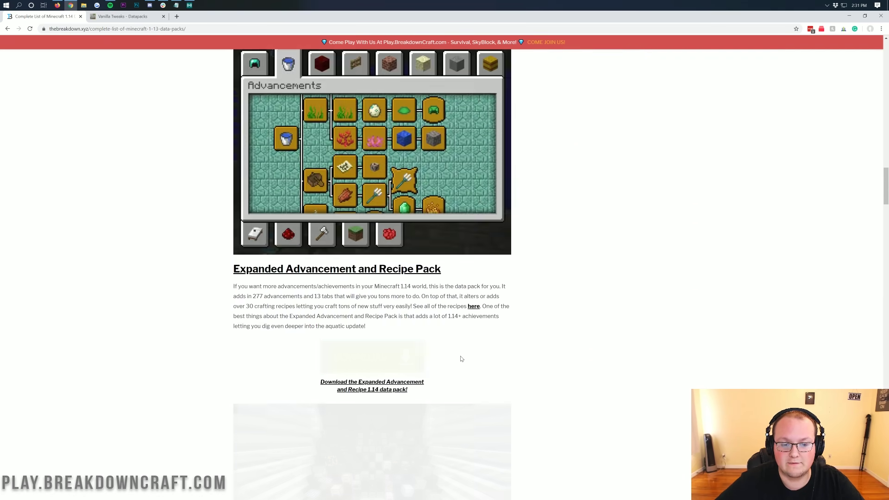
scroll(461, 359, up, 6)
scroll(460, 357, up, 15)
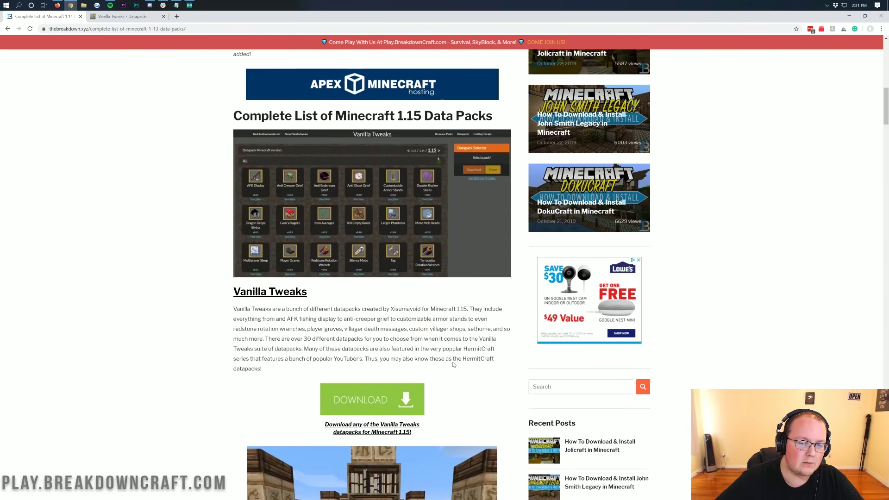
scroll(453, 364, down, 4)
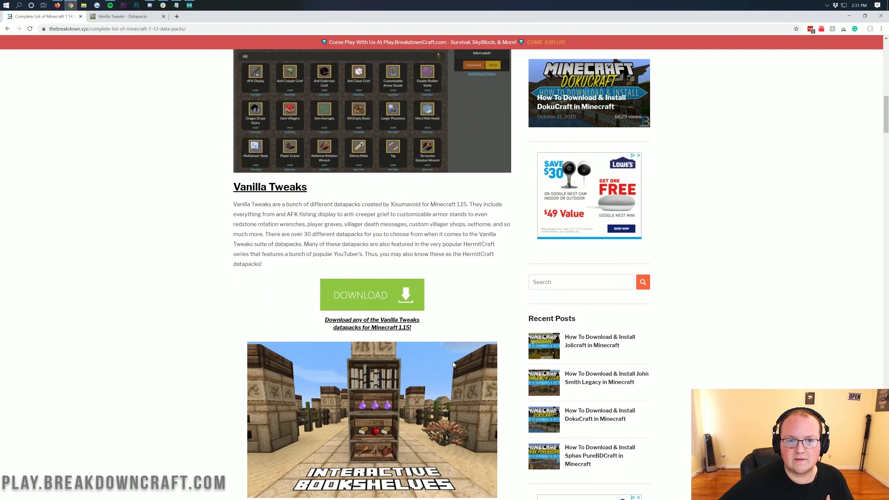
scroll(453, 365, up, 3)
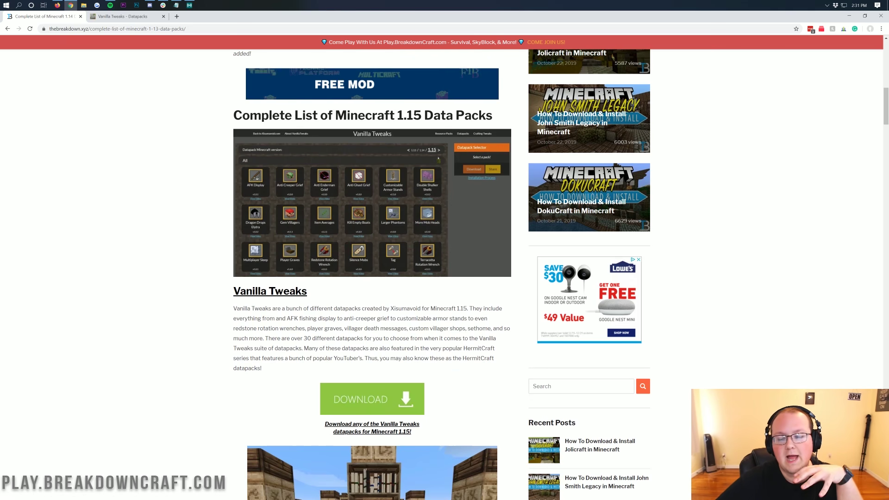
scroll(393, 271, down, 14)
scroll(394, 270, up, 6)
scroll(394, 271, up, 9)
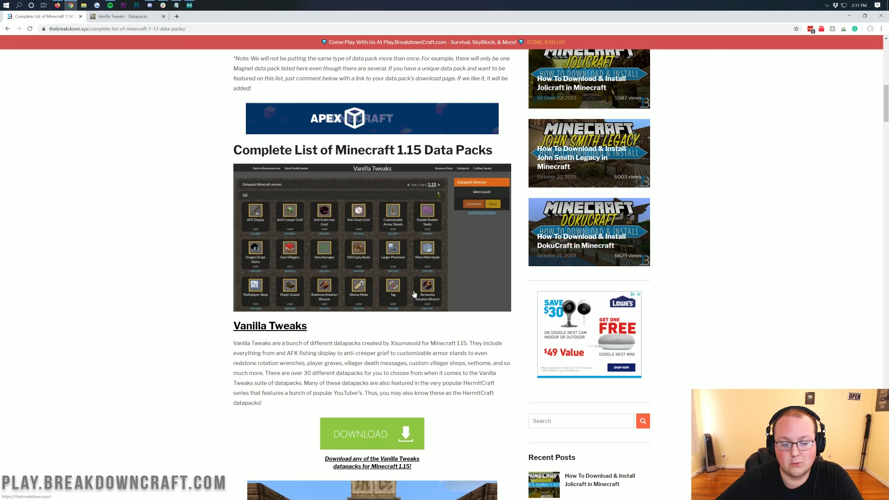
- Open the Vanilla Tweaks datapack picker from the article and close the duplicate Vanilla Tweaks page
scroll(316, 175, down, 2)
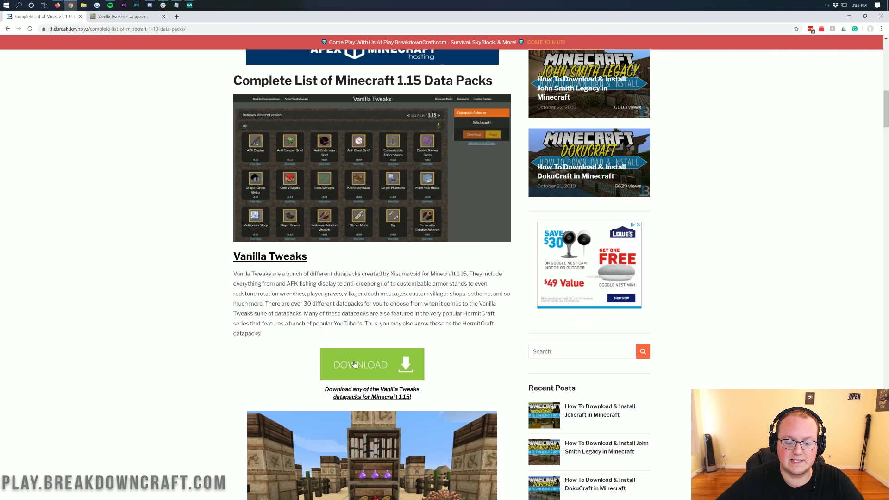
click(281, 257)
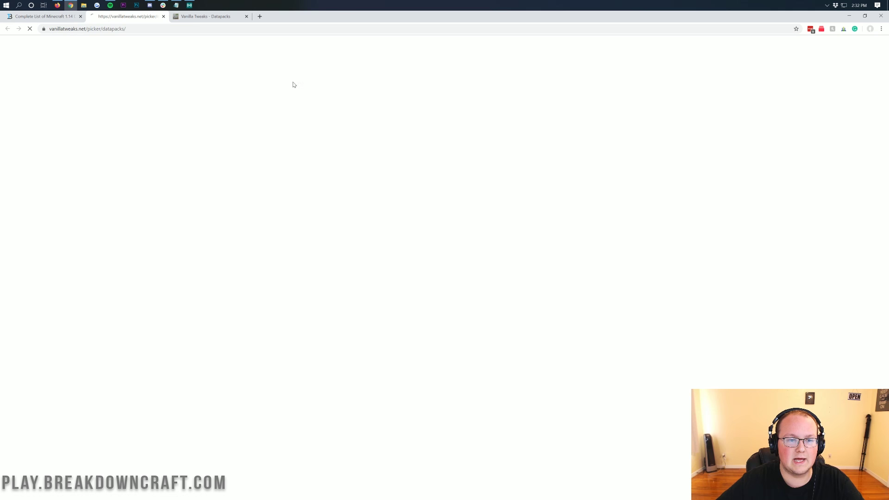
click(246, 17)
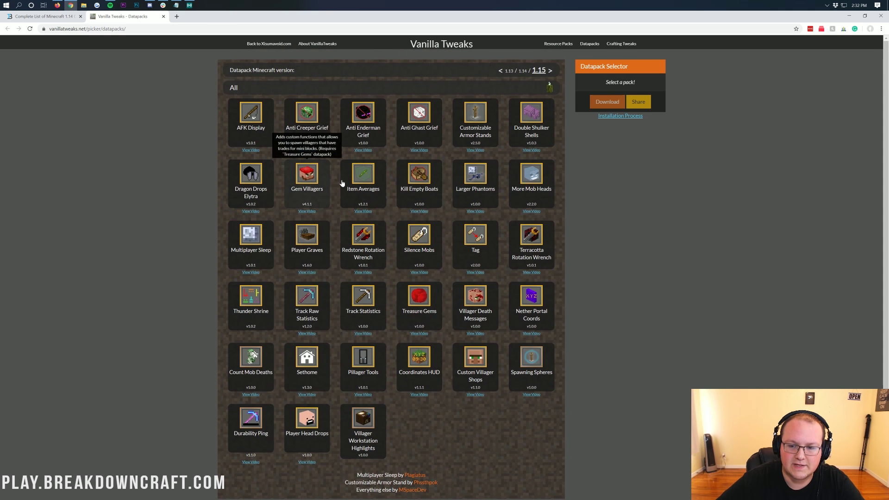
- Compare the datapacks offered for Minecraft 1.13, 1.14 and 1.15, and read the Item Averages and Gem Villagers descriptions
click(509, 71)
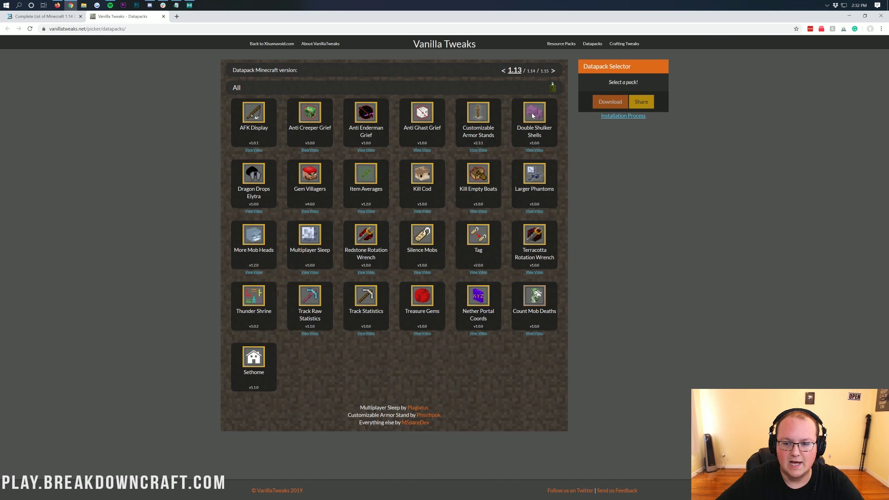
click(531, 71)
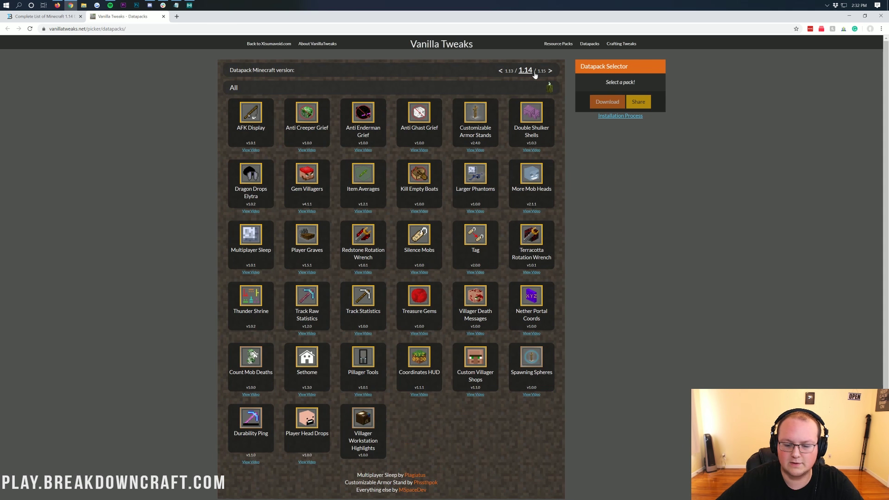
click(549, 72)
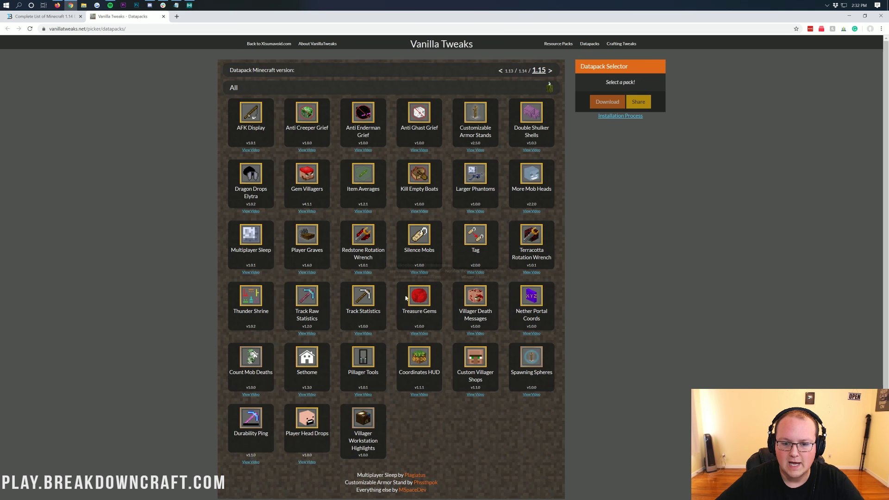
mouse_move(357, 213)
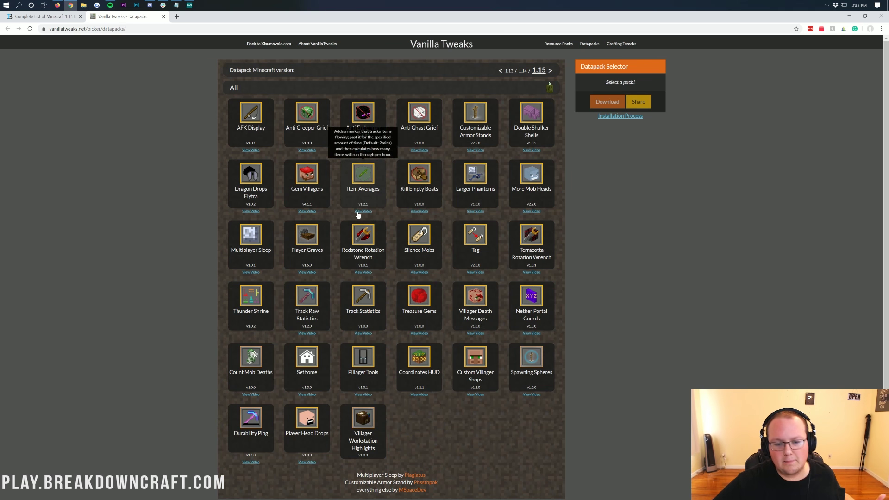
scroll(410, 295, down, 1)
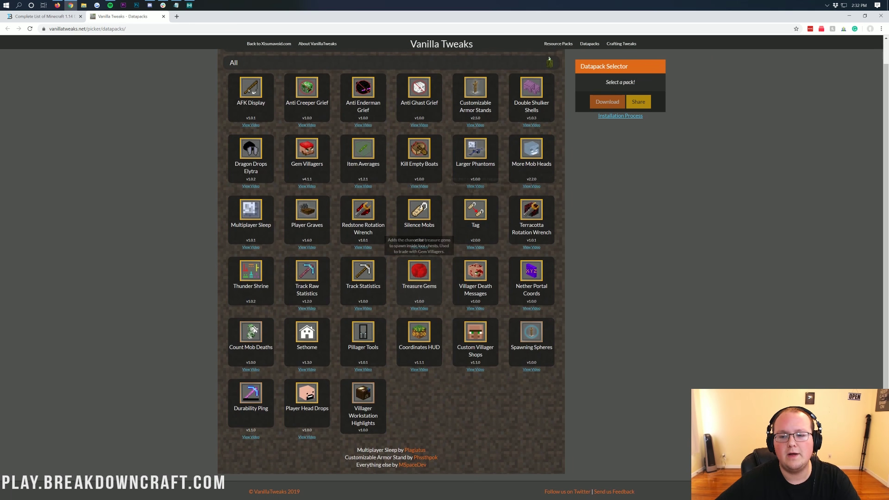
scroll(472, 185, up, 1)
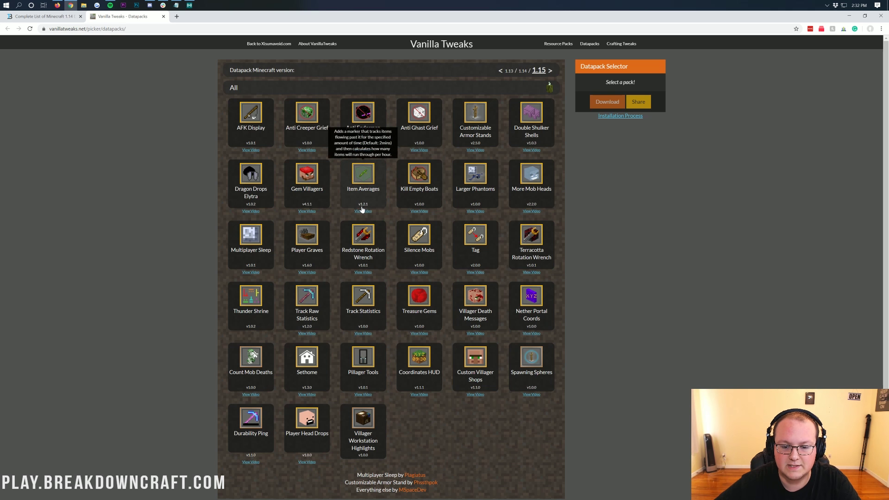
mouse_move(330, 208)
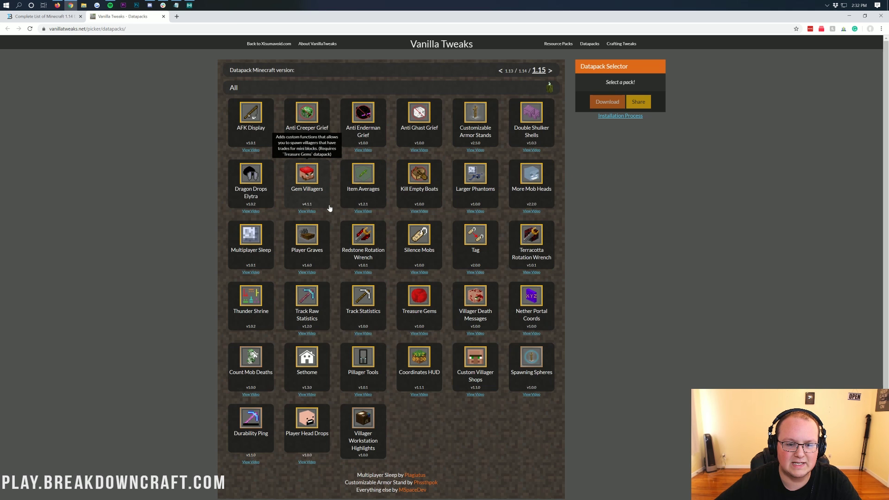
- Select the Anti Creeper Grief, Customizable Armor Stands and Double Shulker Shells datapacks for Minecraft 1.15
mouse_move(323, 132)
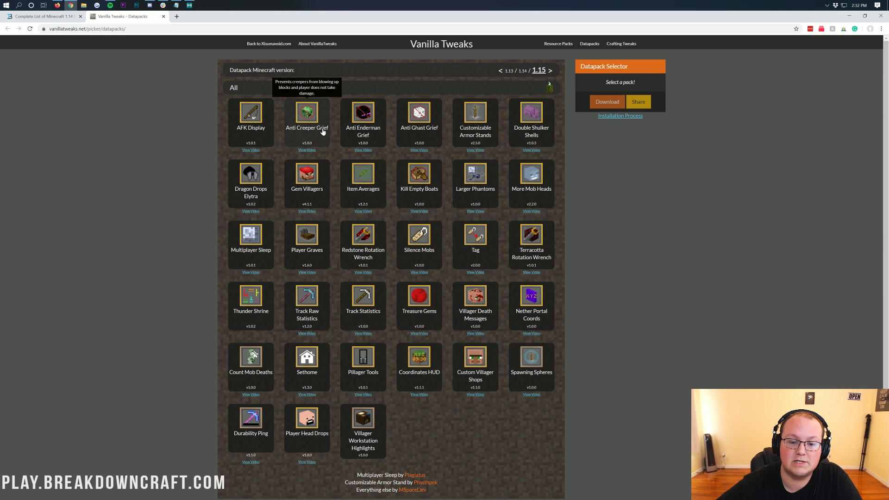
click(322, 132)
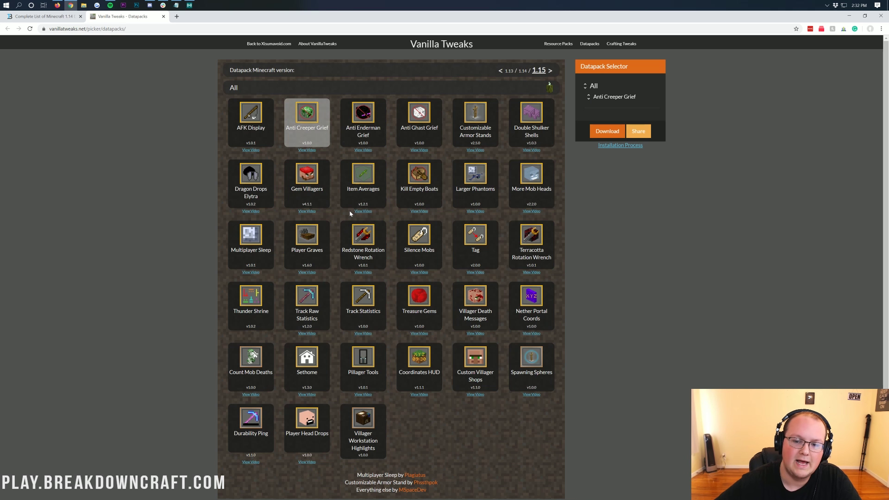
click(489, 138)
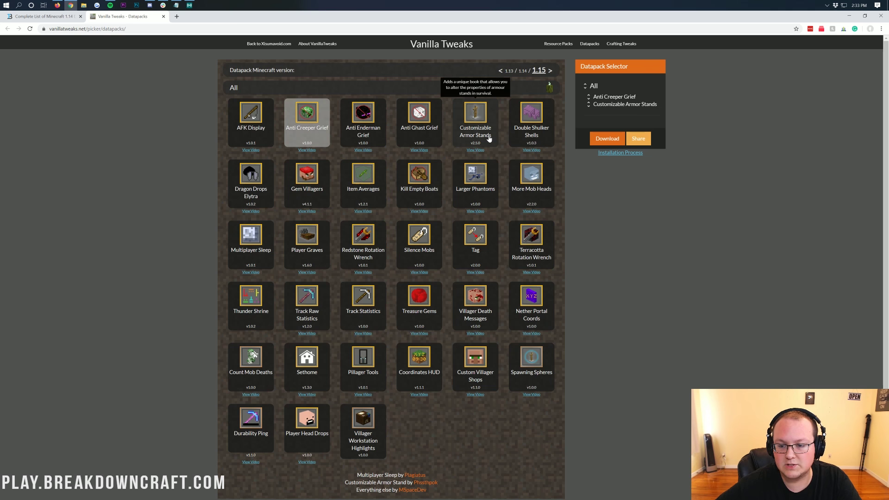
click(545, 132)
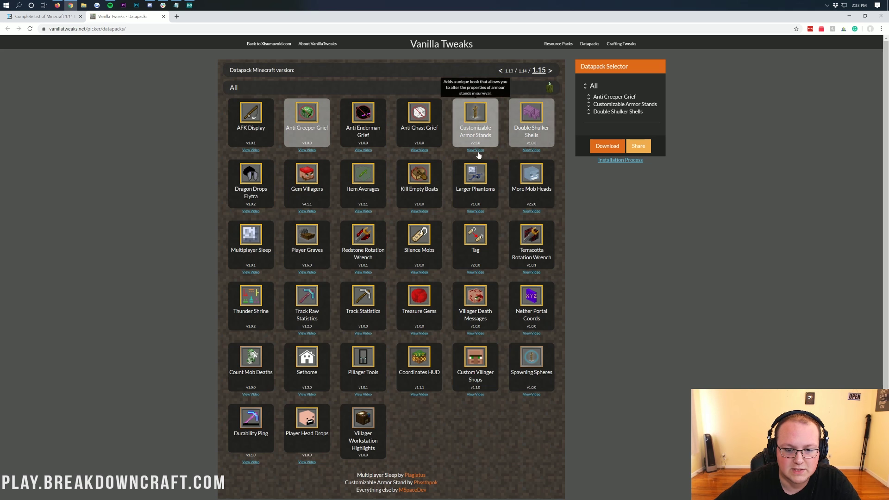
- Add the Sethome, Villager Death Messages and Player Graves datapacks to the selection
scroll(479, 155, down, 1)
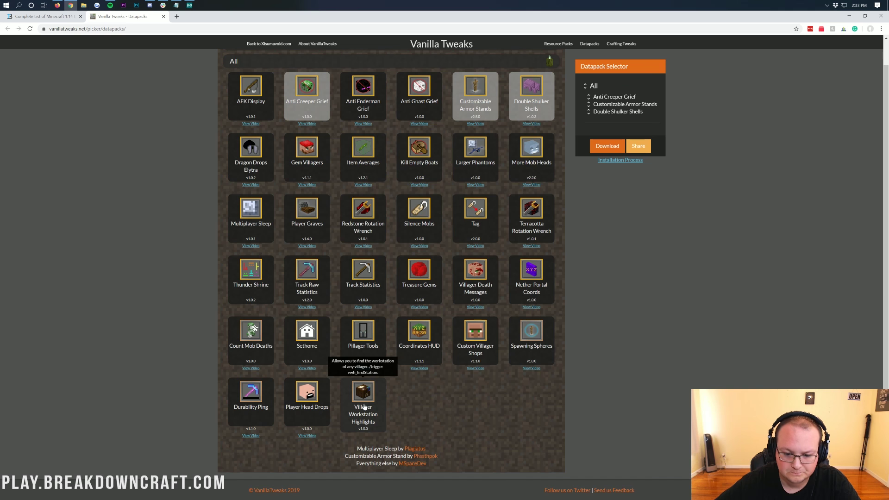
click(295, 338)
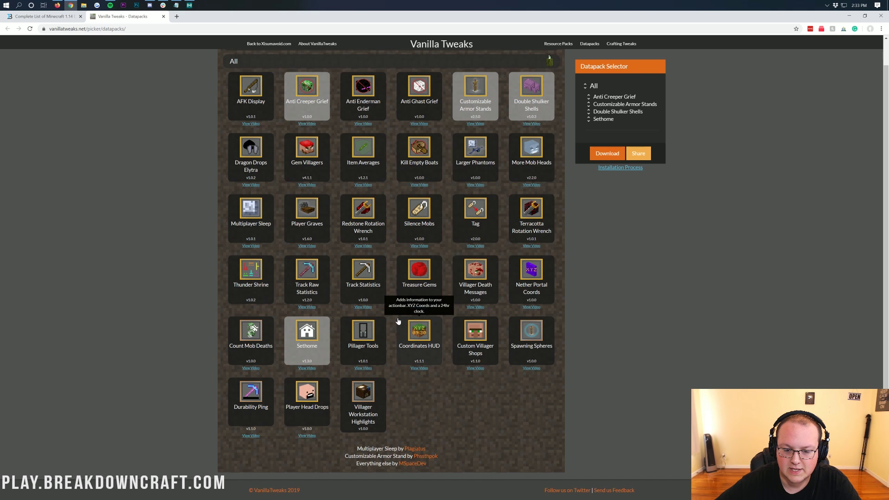
click(492, 277)
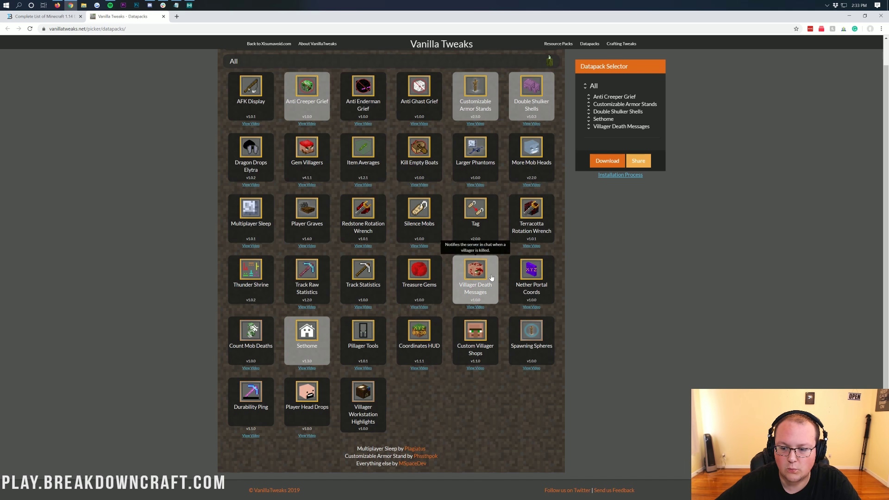
click(303, 212)
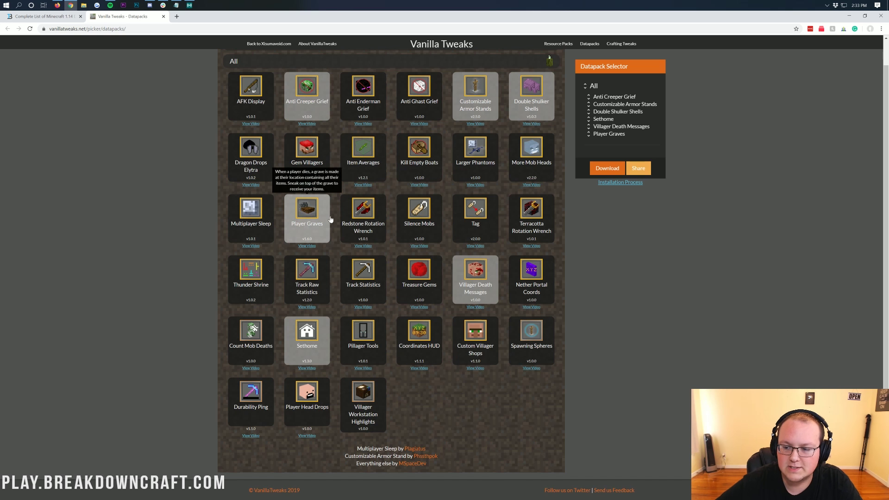
- Download the selected datapacks as a zip file and move the Vanilla Tweaks zip to an open spot on the desktop
click(607, 169)
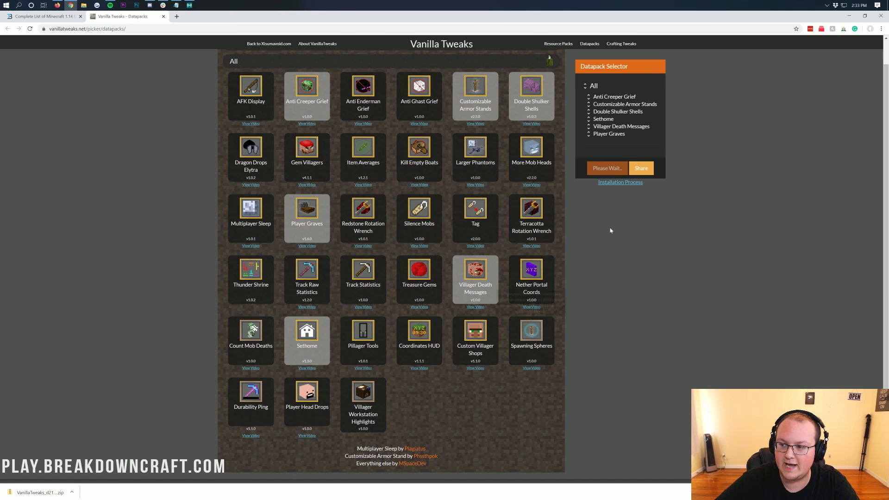
click(851, 19)
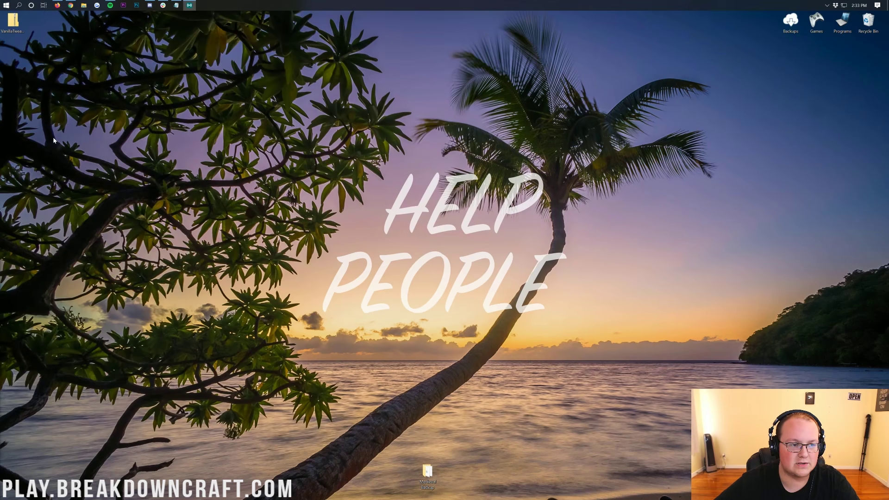
drag(13, 21, 169, 90)
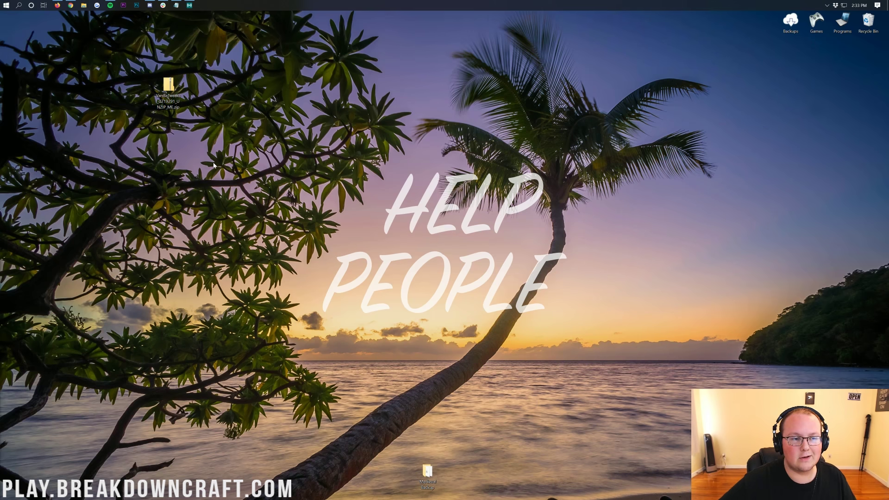
- Search Windows for downloads and open the Downloads folder, placing its window near the middle of the desktop
click(2, 3)
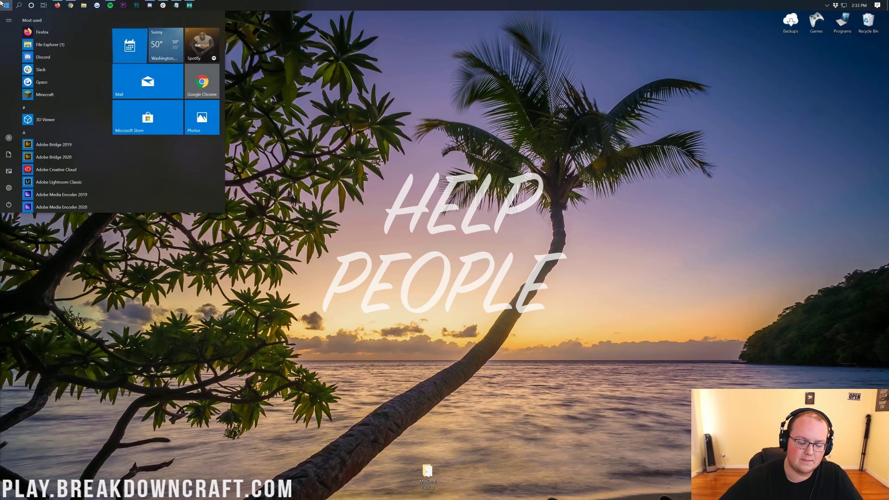
text(downloads)
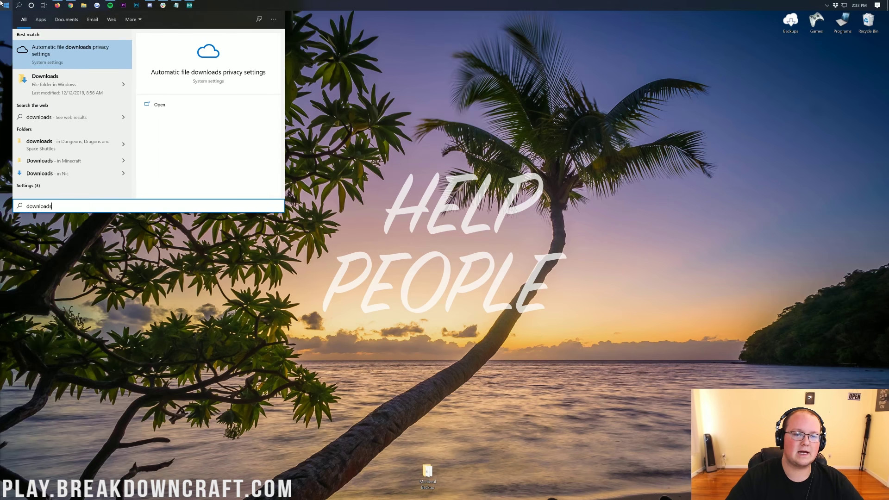
click(103, 87)
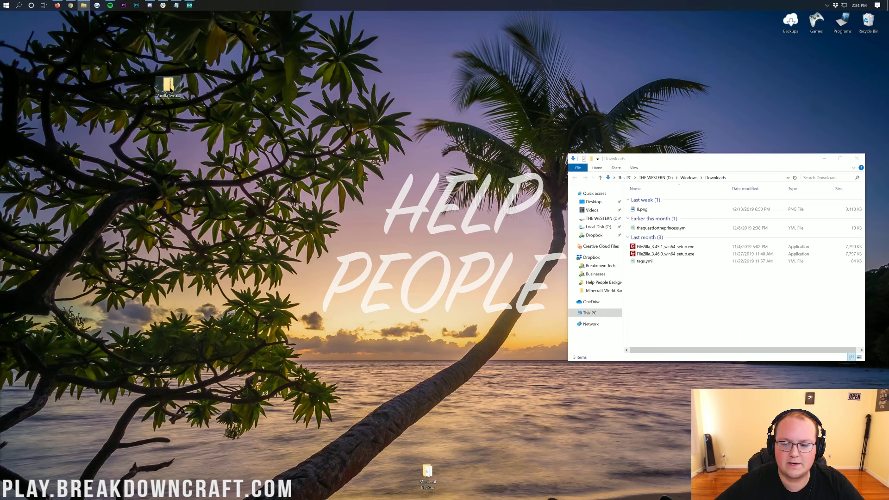
click(169, 88)
drag(605, 154, 315, 107)
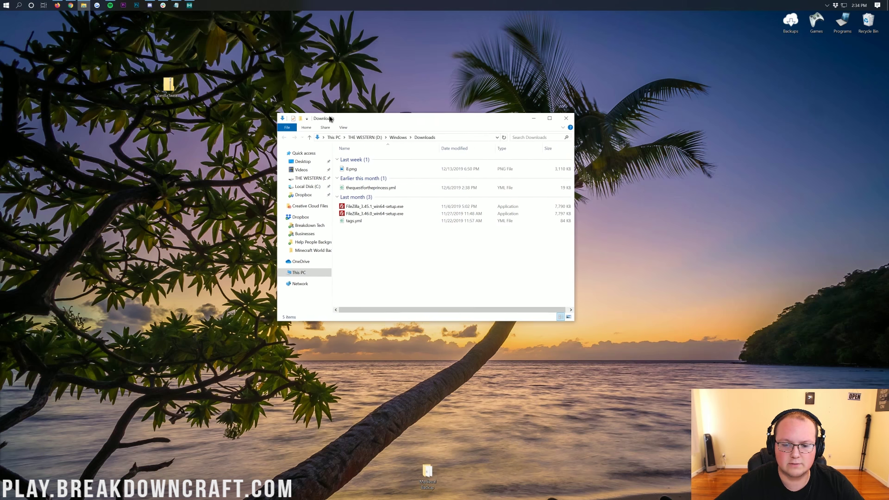
- Move the Vanilla Tweaks zip aside on the desktop, permanently delete every file in the Downloads folder and close the folder
drag(169, 88, 191, 122)
drag(443, 256, 376, 148)
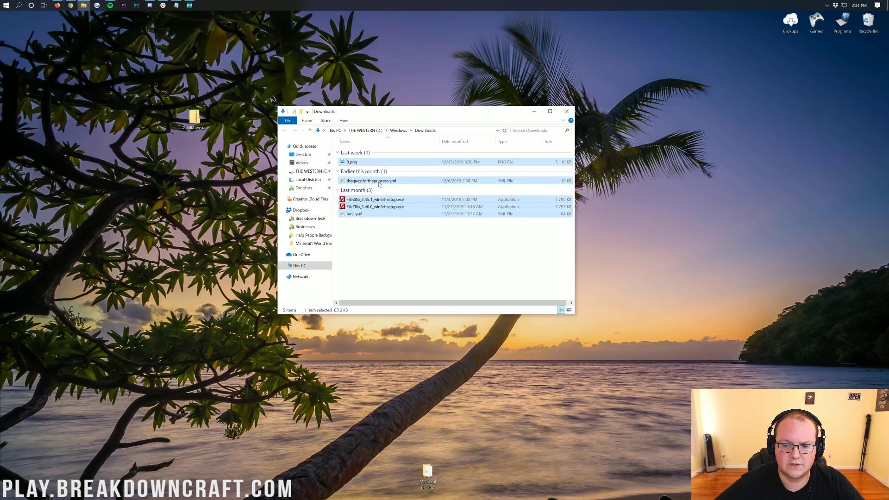
right_click(378, 183)
click(397, 254)
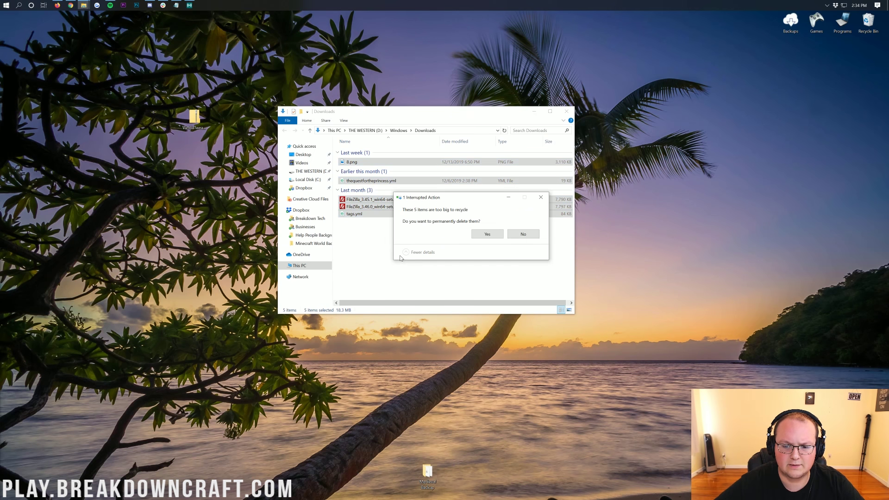
click(487, 236)
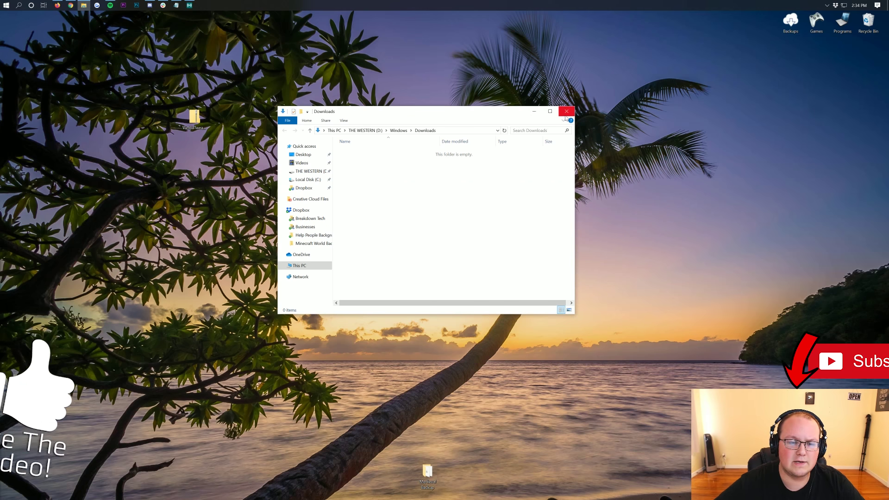
click(567, 112)
- Open the Vanilla Tweaks zip and inspect the contents of the anti creeper grief v1.0.0.zip inside it
click(197, 119)
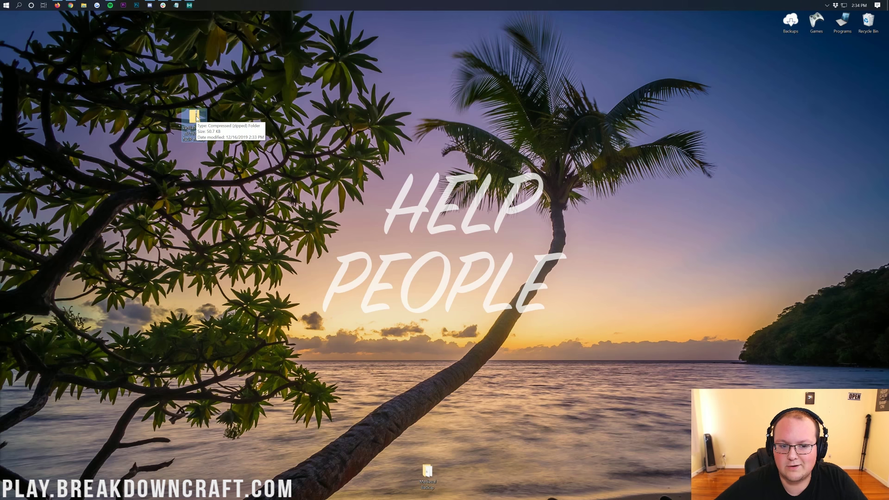
double_click(197, 118)
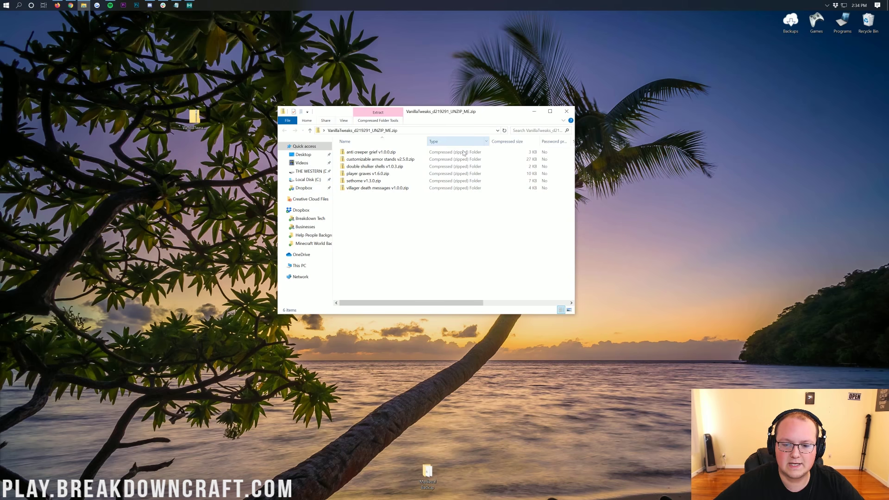
click(368, 155)
double_click(369, 153)
key(alt+Left)
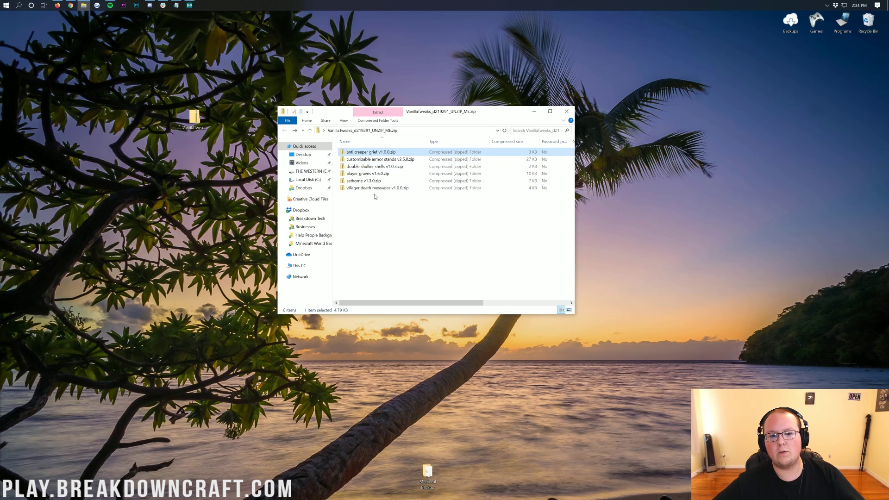
double_click(383, 153)
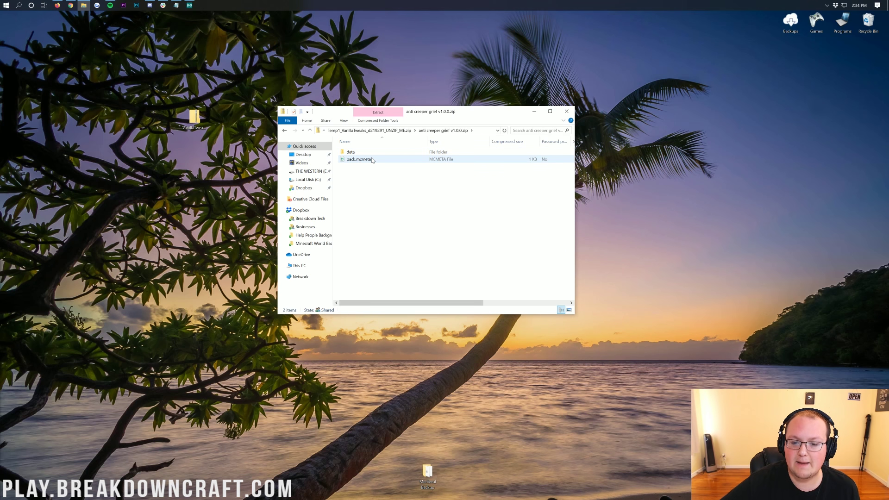
key(BackSpace)
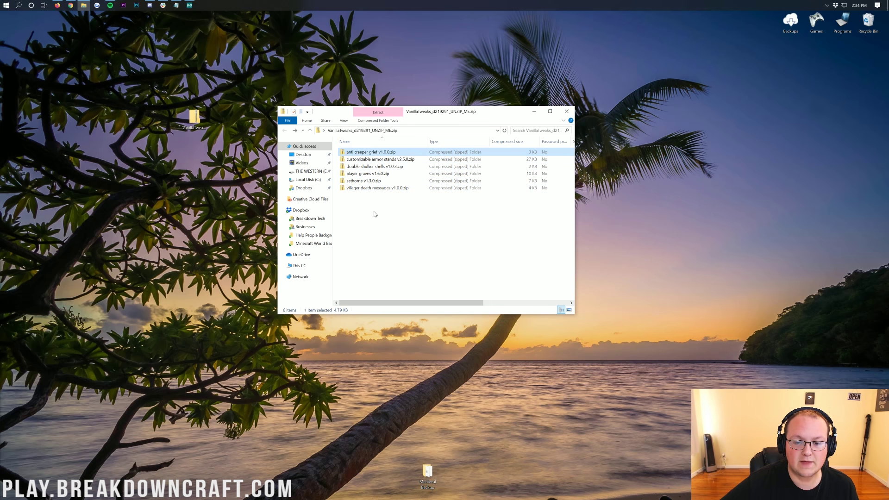
- Extract all six datapack zips from the Vanilla Tweaks zip to the desktop and move the original zip to the Recycle Bin
click(375, 214)
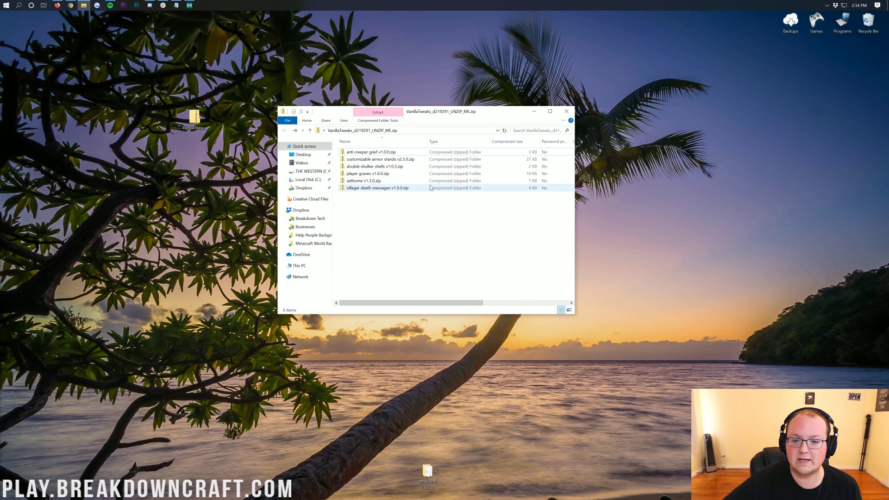
click(366, 131)
click(376, 213)
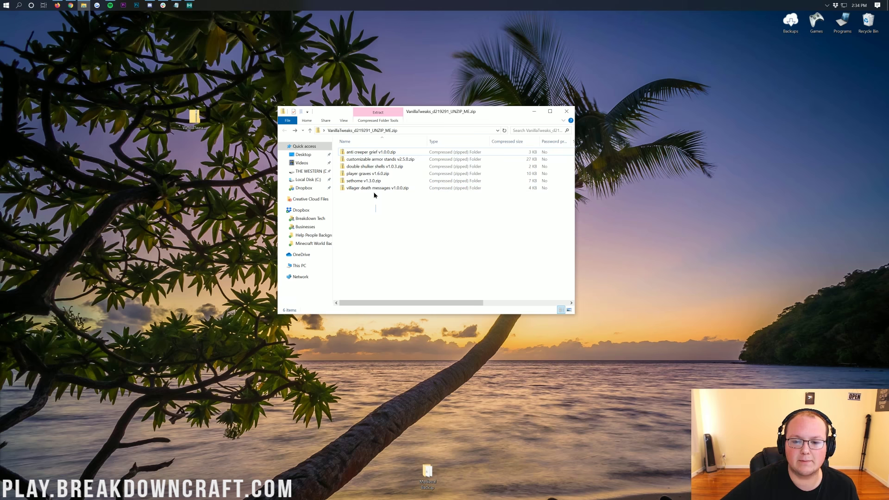
key(ctrl+a)
drag(404, 153, 128, 175)
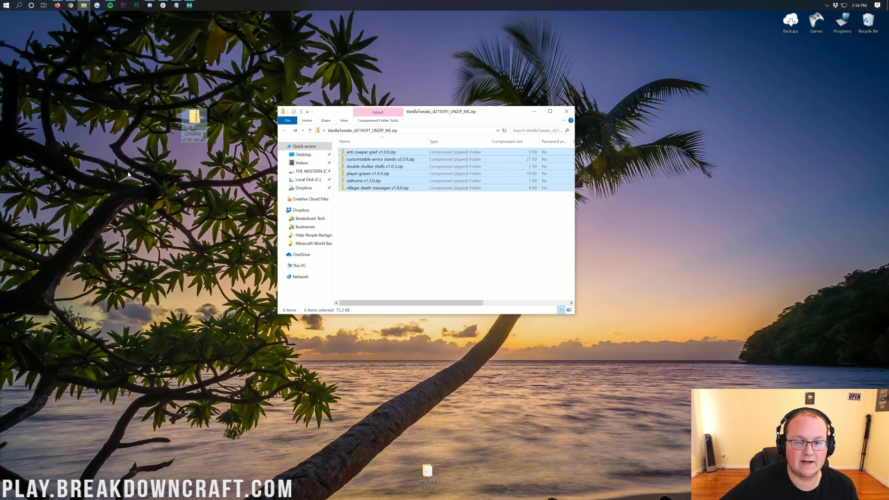
click(566, 112)
drag(759, 91, 868, 22)
- Open each of the six datapack zips on the desktop to check its contents, and close all the windows
double_click(13, 24)
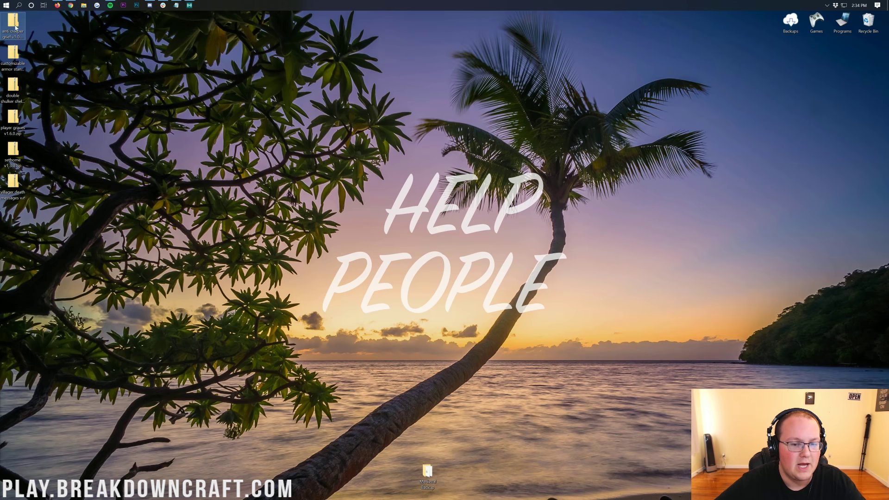
double_click(13, 55)
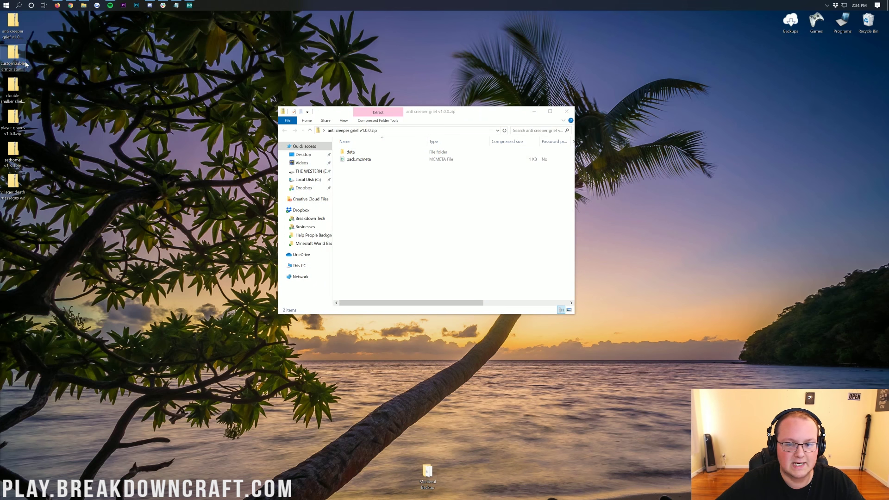
double_click(11, 89)
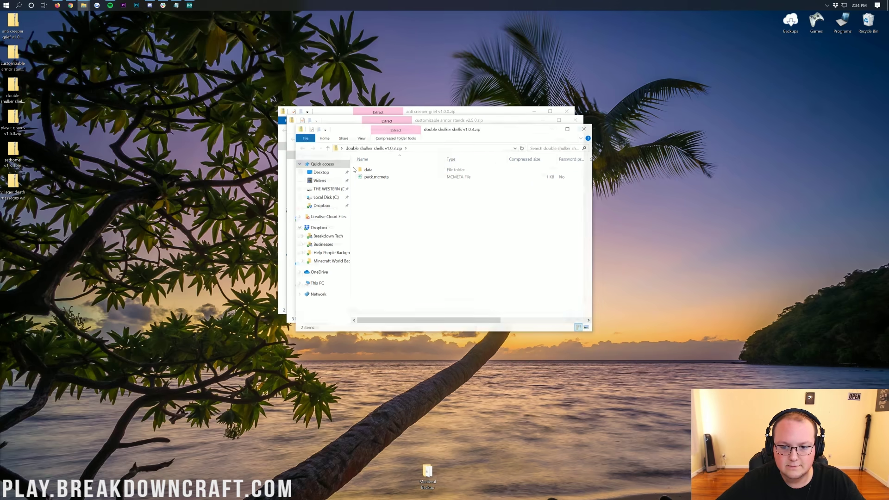
double_click(13, 121)
double_click(13, 152)
double_click(19, 183)
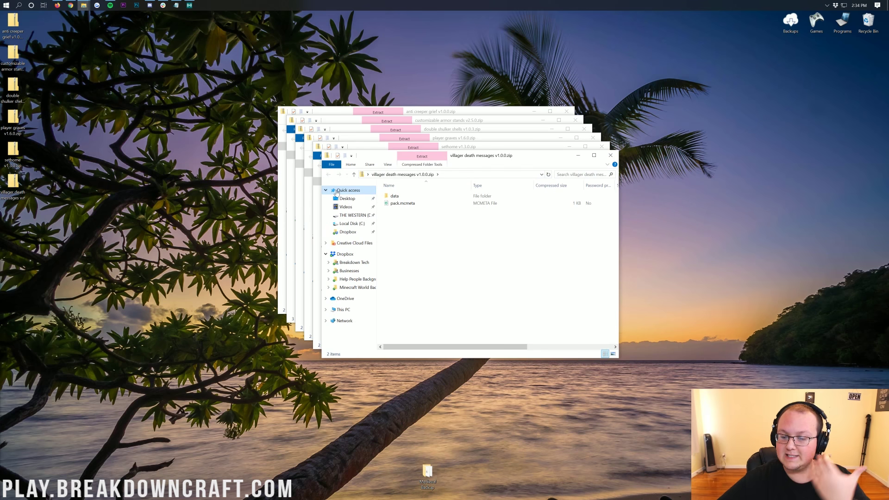
click(609, 155)
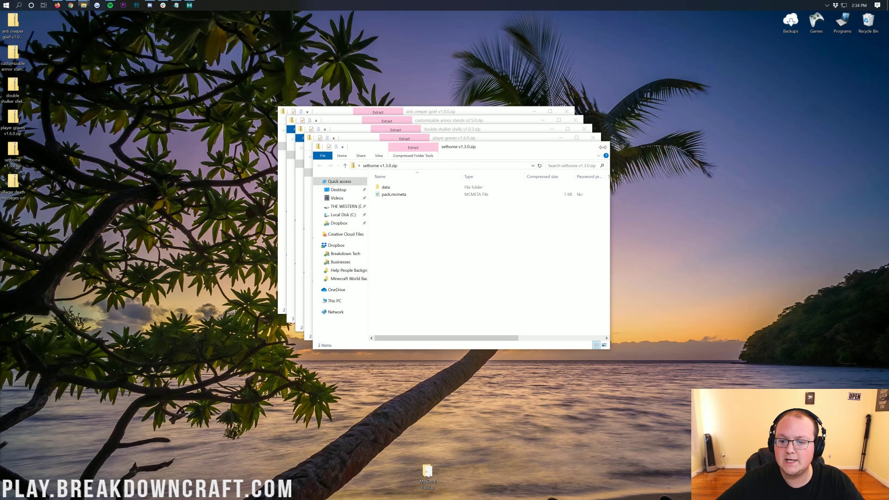
click(603, 147)
click(594, 139)
click(586, 131)
click(577, 121)
click(568, 113)
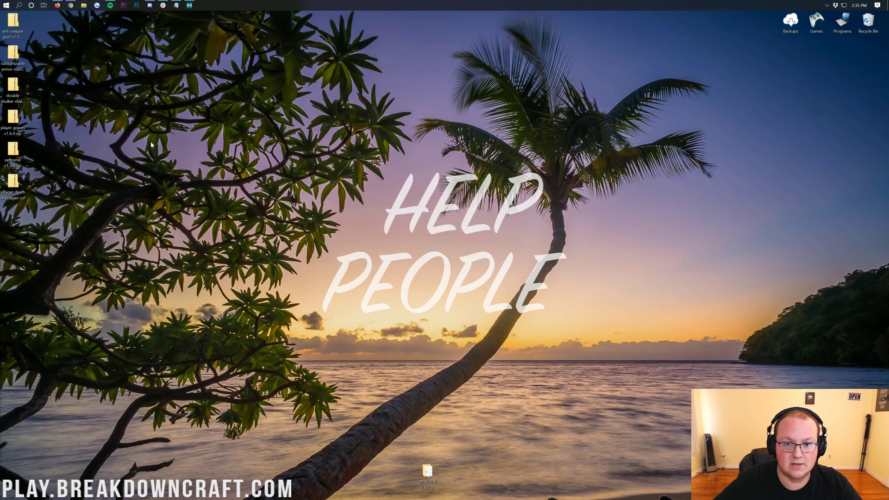
- Open the Minecraft Launcher and launch the game with the Latest release 1.15 installation, retrying after dismissing the launch error
click(2, 3)
click(1, 3)
click(2, 3)
click(2, 3)
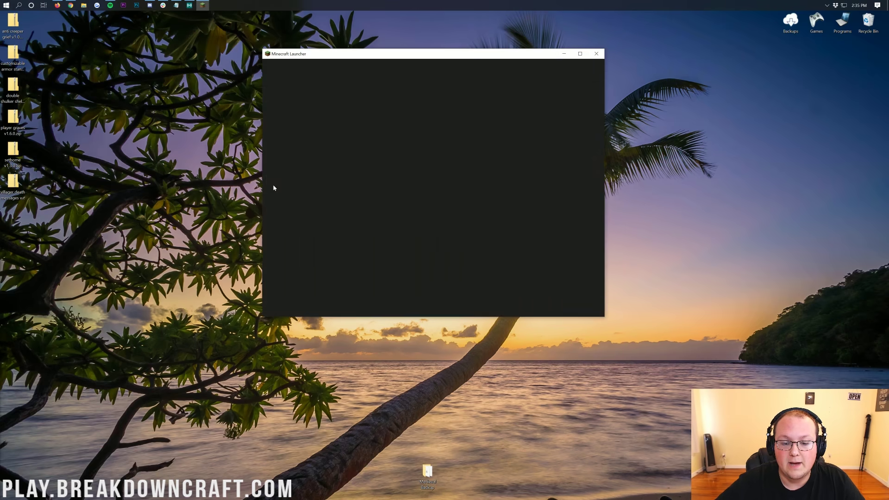
click(355, 308)
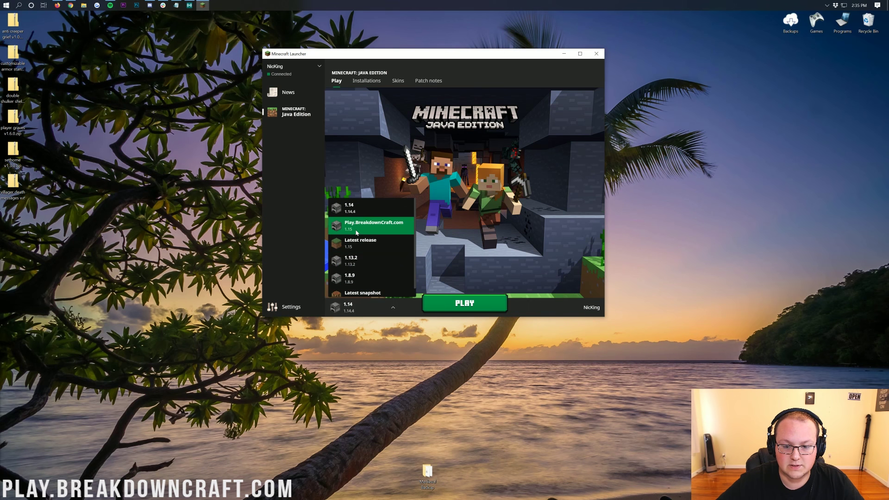
click(360, 244)
click(464, 303)
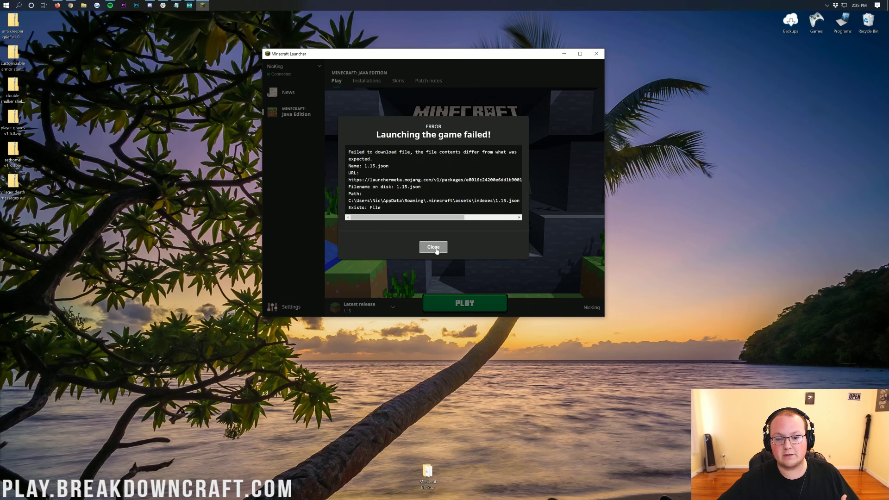
click(434, 247)
click(457, 301)
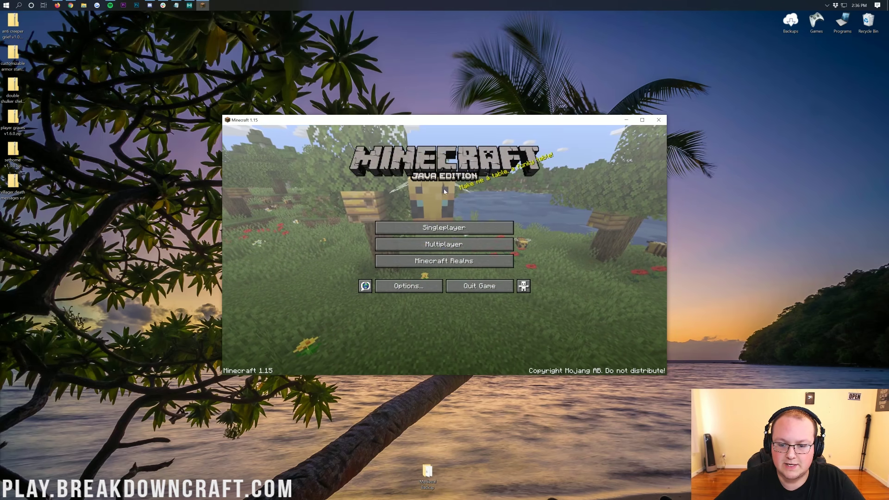
- Select the singleplayer world 1.15 No Mods for editing and open its world folder
click(397, 228)
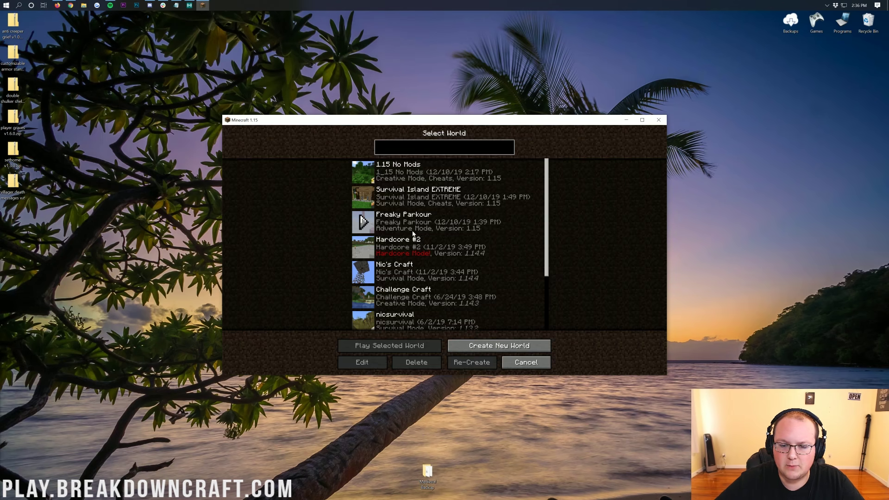
click(390, 177)
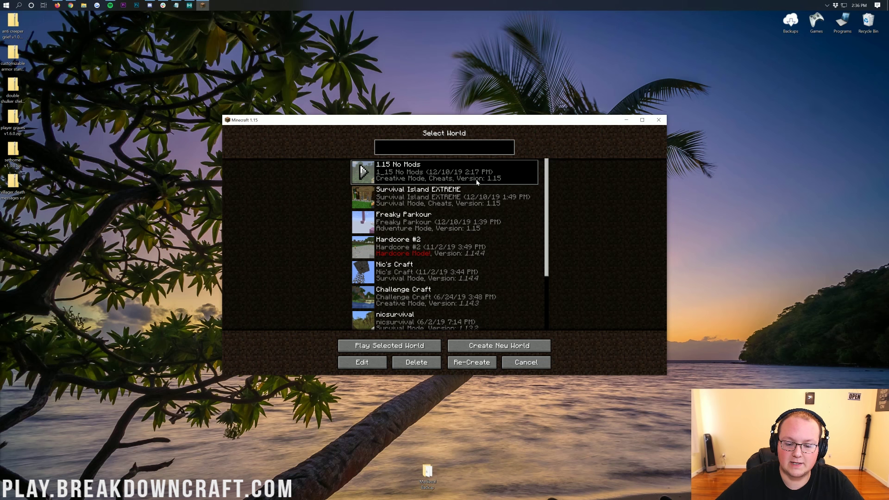
click(353, 362)
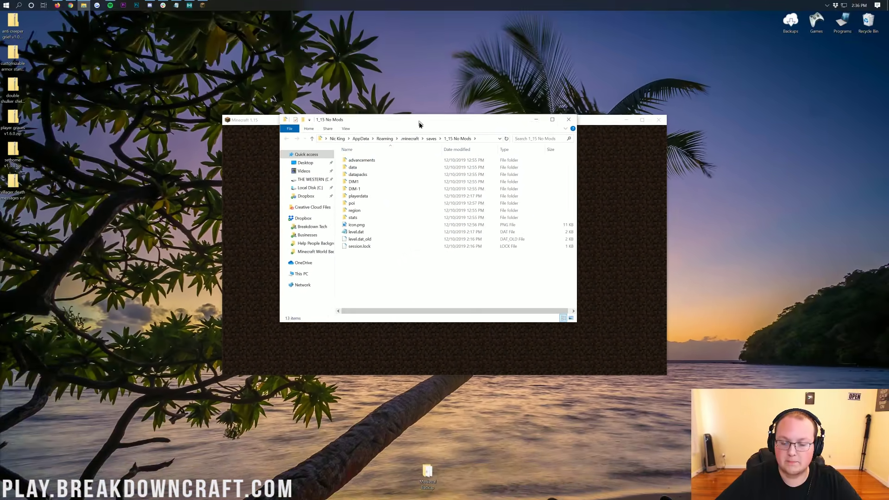
drag(419, 124, 426, 140)
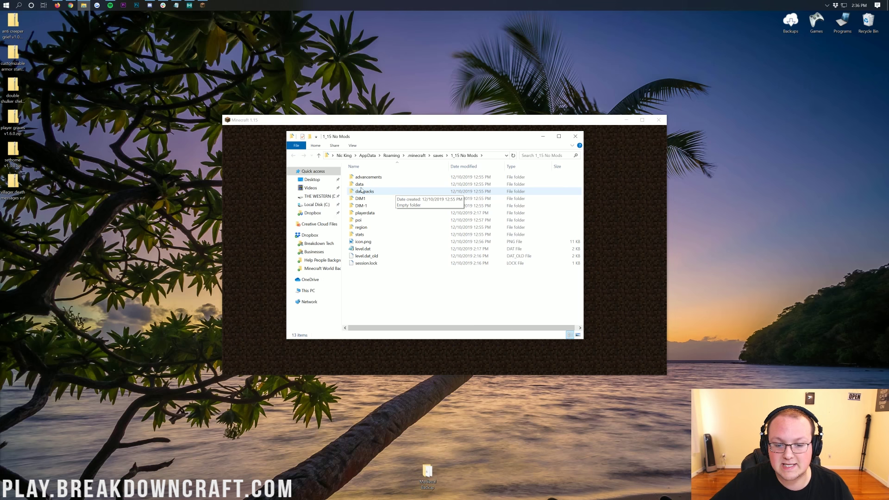
- Close the world folder, return to the world list and reopen the folder of the 1.15 No Mods world
key(alt+F4)
click(478, 296)
click(422, 172)
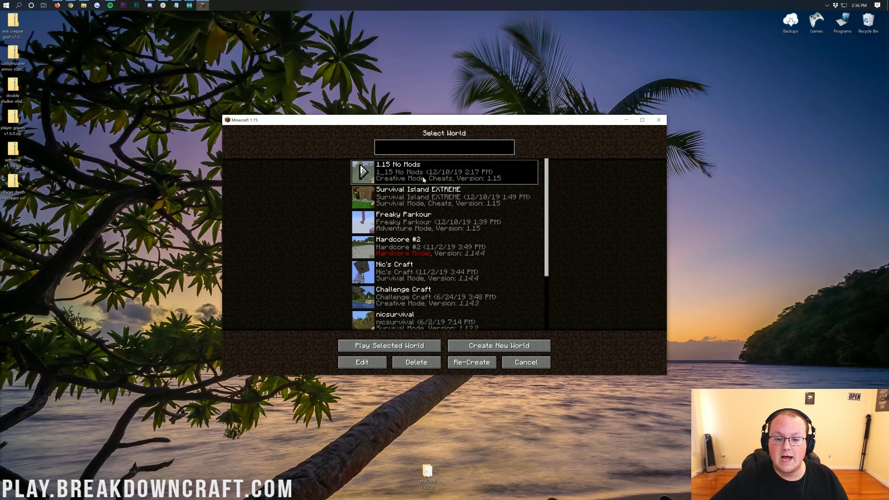
click(362, 362)
click(391, 231)
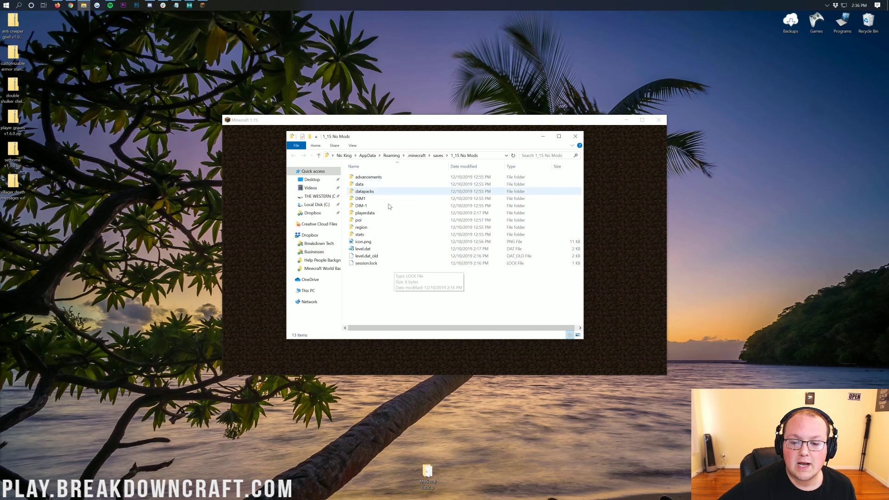
- Copy the six datapack zips from the desktop into the datapacks folder of the 1.15 No Mods world
double_click(365, 191)
drag(41, 232, 14, 21)
drag(13, 21, 454, 238)
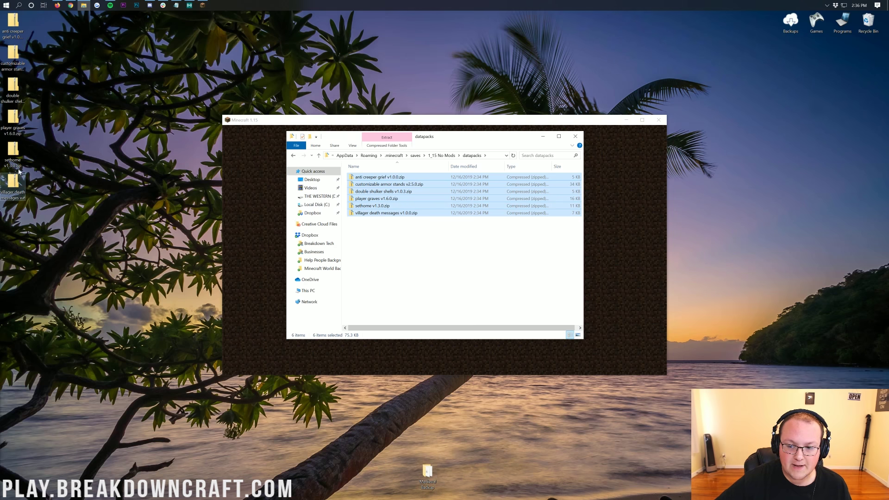
click(511, 305)
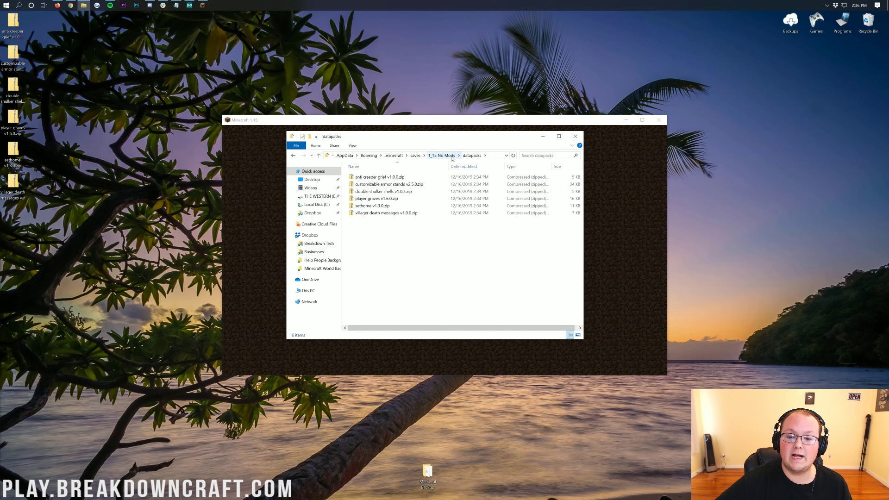
- Browse from the world's datapacks folder up to .minecraft, view the resourcepacks folder and close the window
click(449, 158)
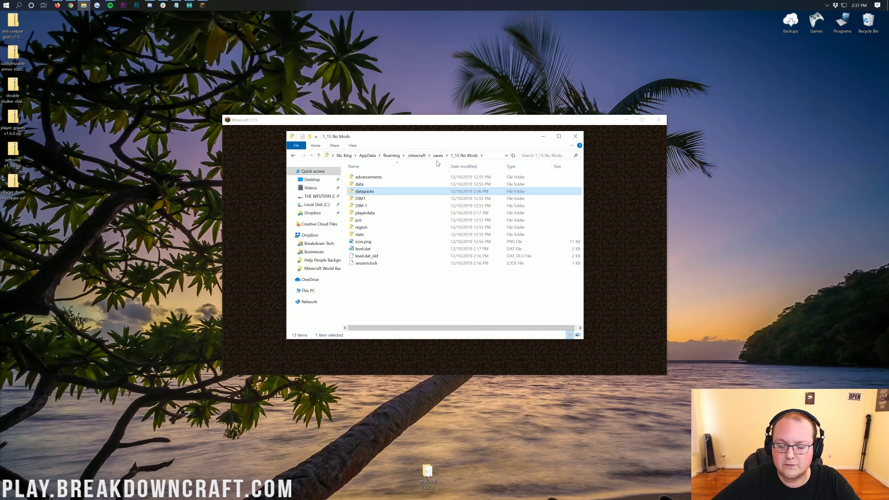
click(418, 156)
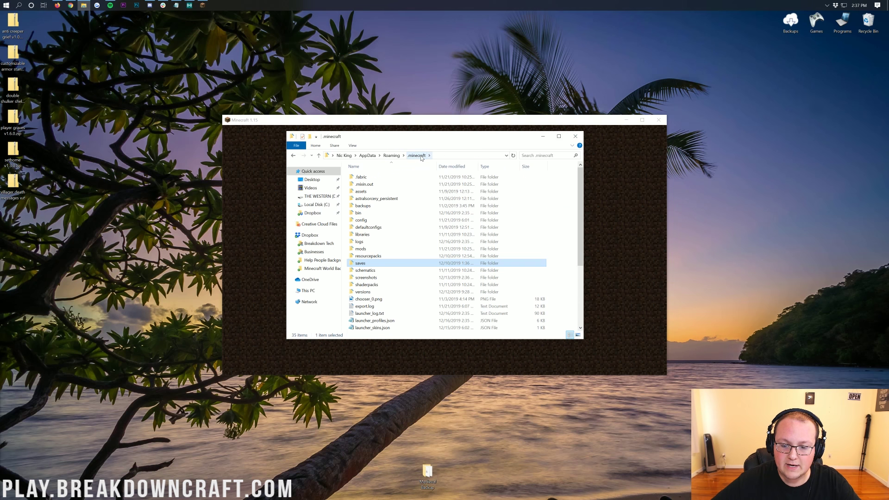
double_click(375, 254)
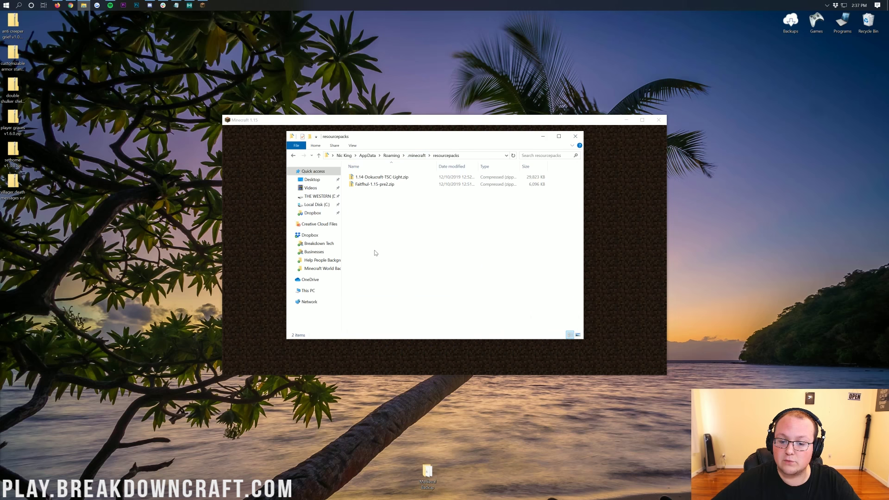
click(575, 136)
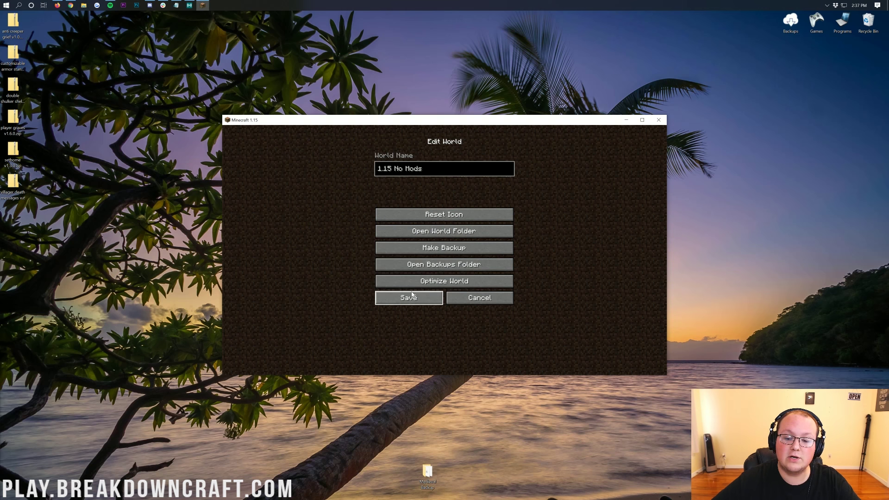
- Return to the title screen, open the resource pack folder from the game's resource pack settings and close it again
click(378, 297)
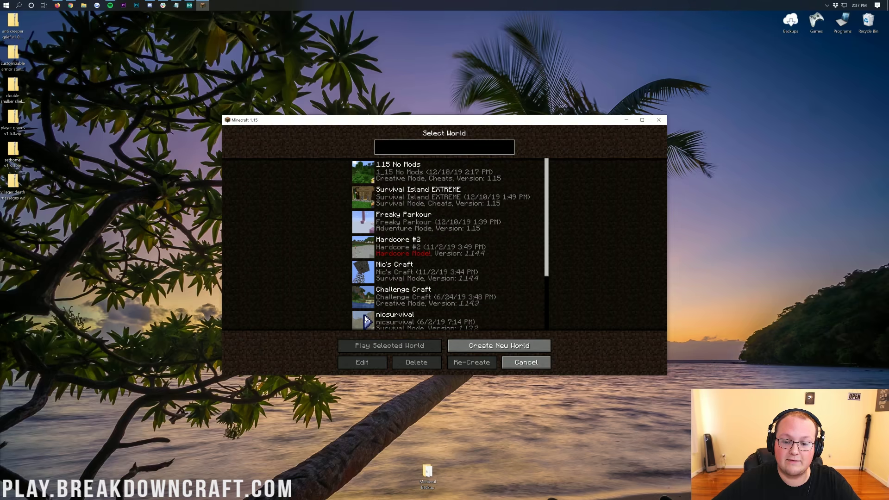
click(522, 362)
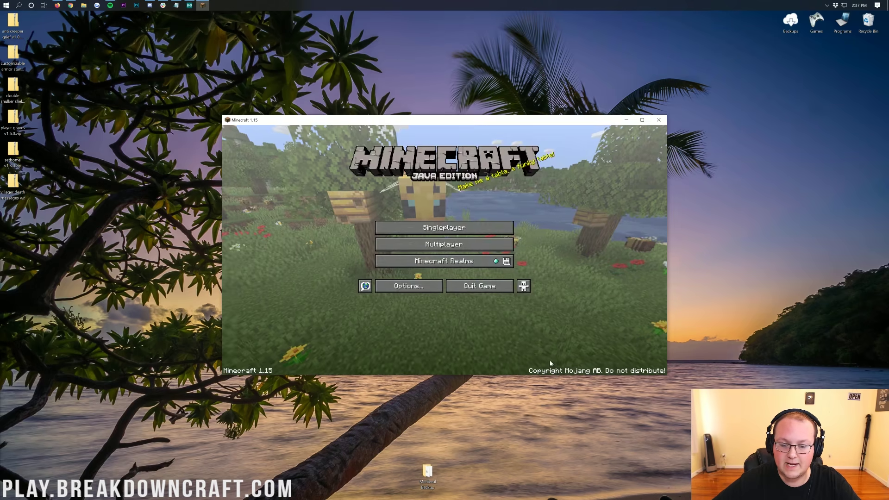
click(401, 286)
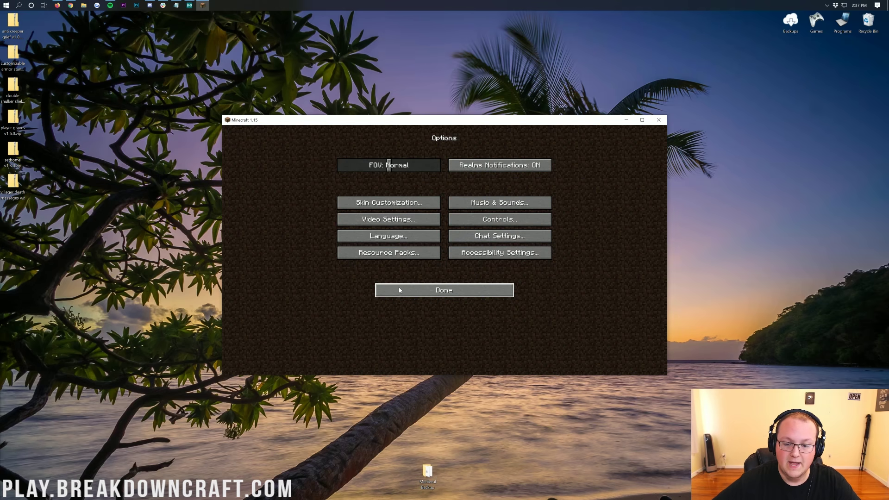
click(387, 257)
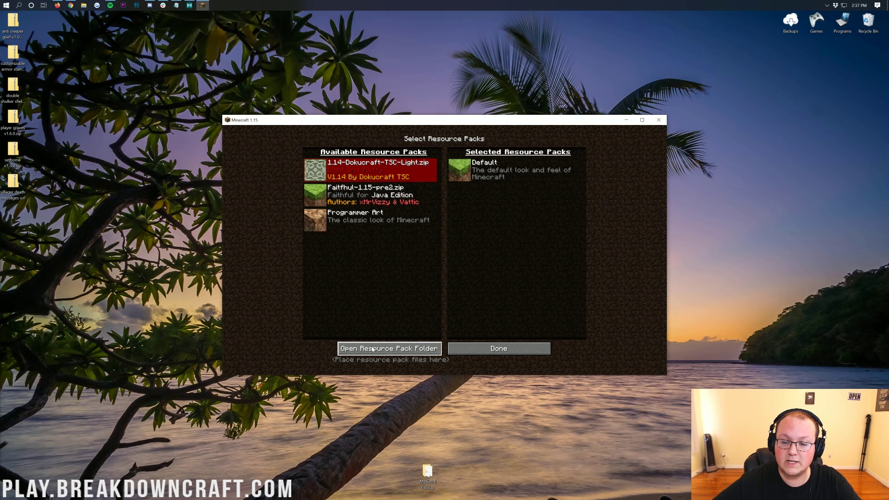
click(418, 349)
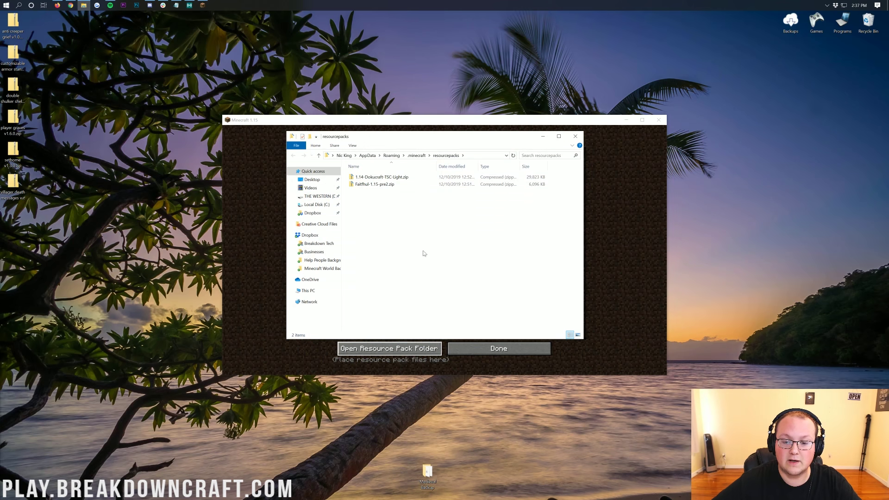
click(575, 136)
click(499, 348)
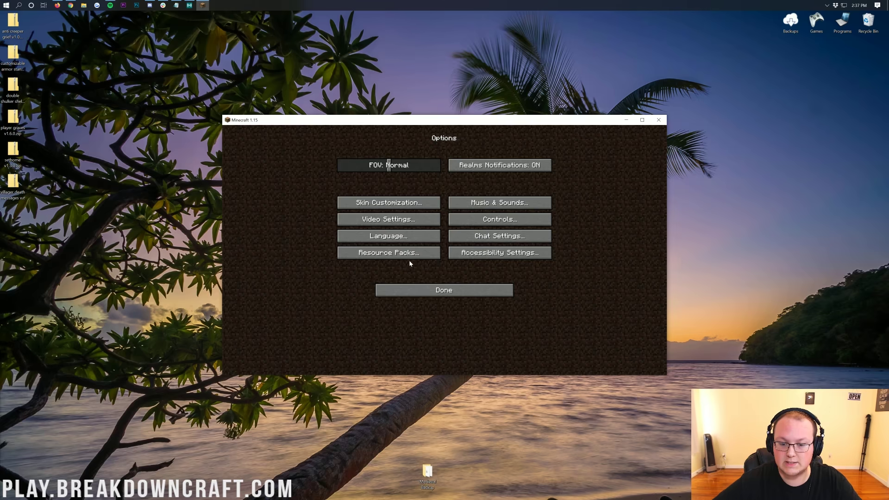
- Enable the Faithful-1.15-pre2.zip resource pack, apply it and return to the title screen
click(386, 257)
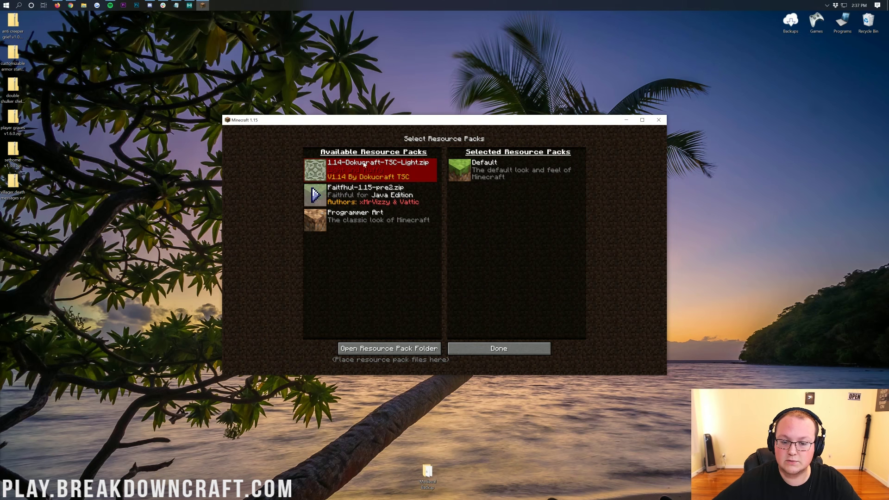
click(318, 196)
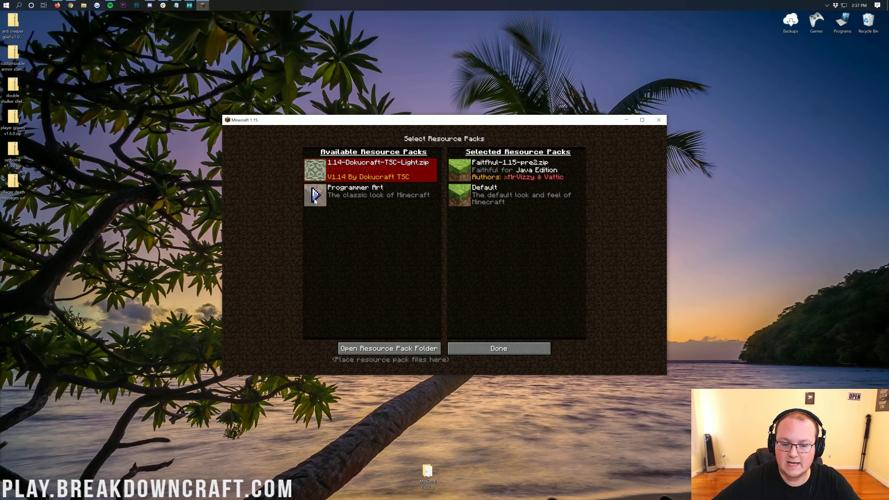
click(498, 351)
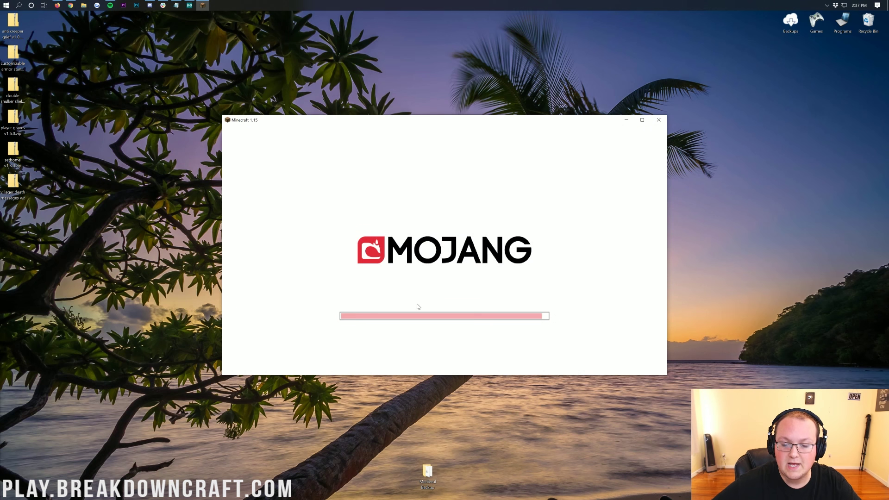
click(418, 287)
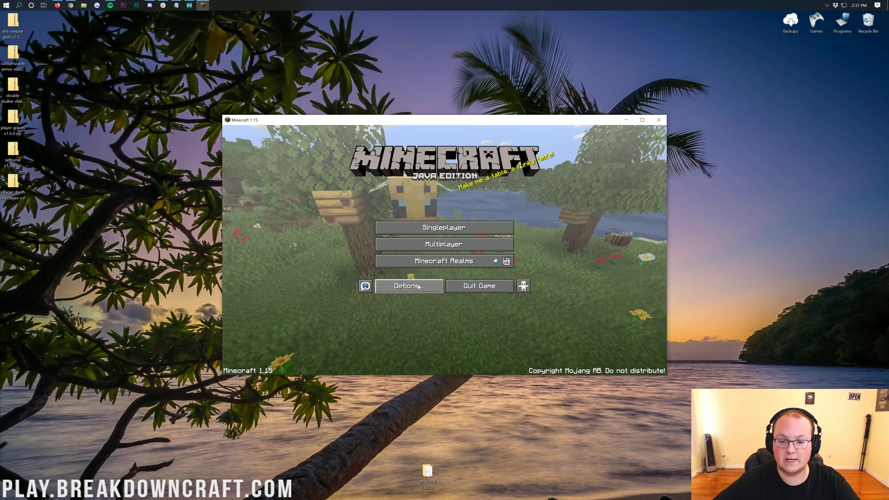
- Check the datapacks folder of the 1.15 No Mods world for the installed zips, and return to the world list
click(484, 229)
click(392, 175)
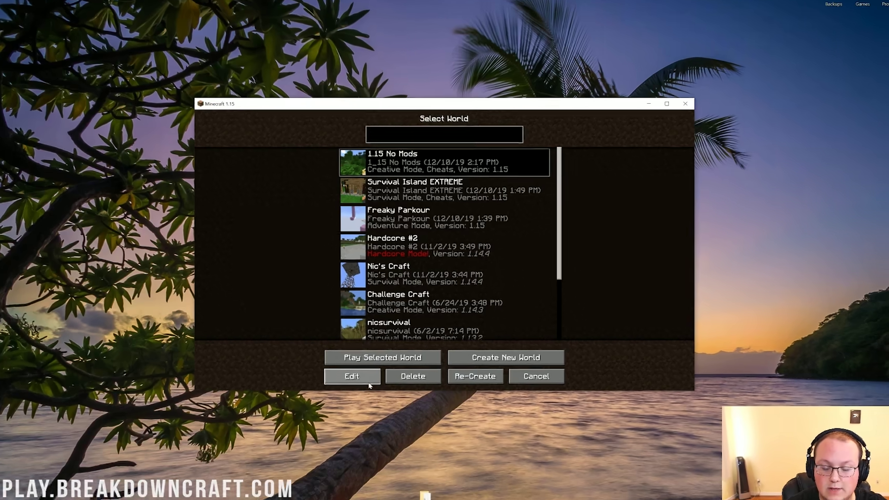
click(362, 362)
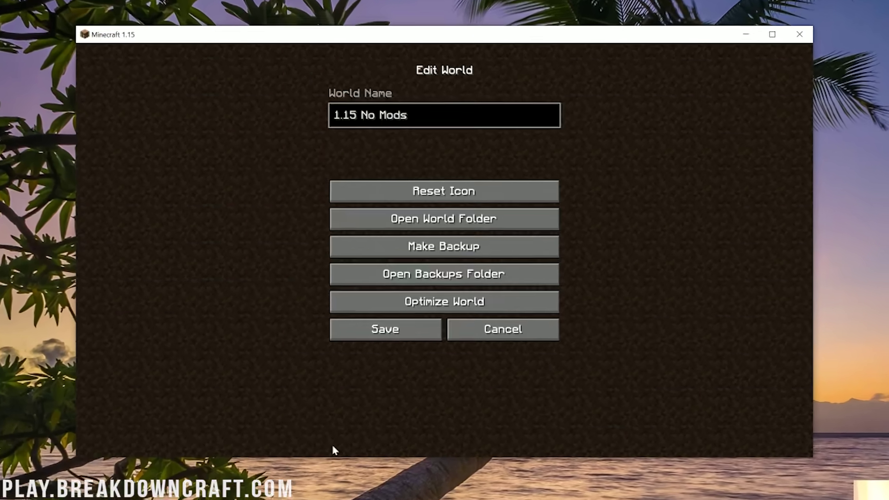
click(383, 222)
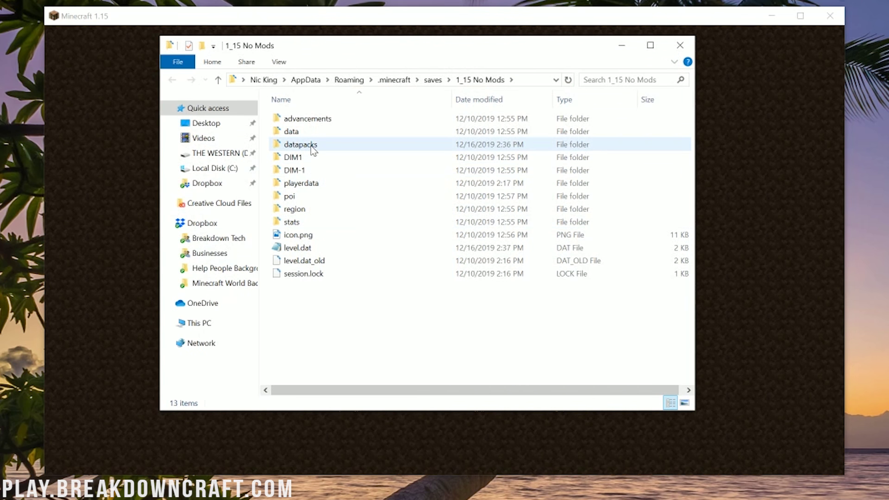
click(675, 43)
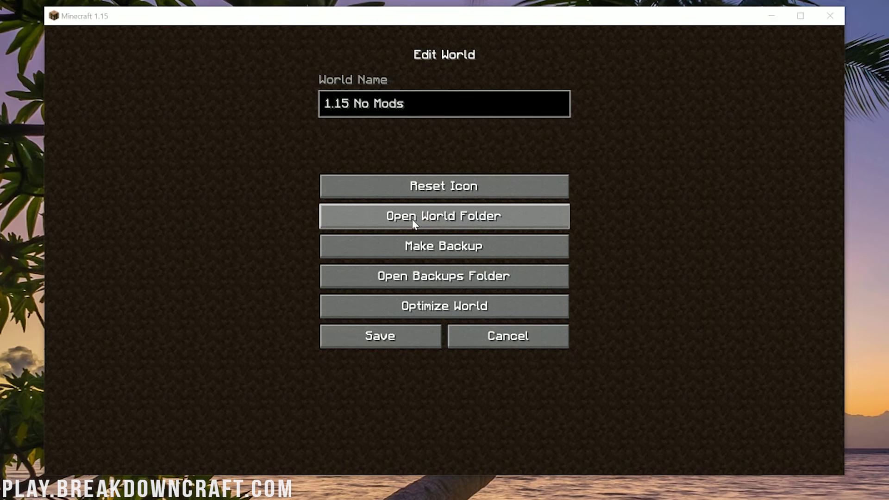
click(413, 221)
double_click(299, 146)
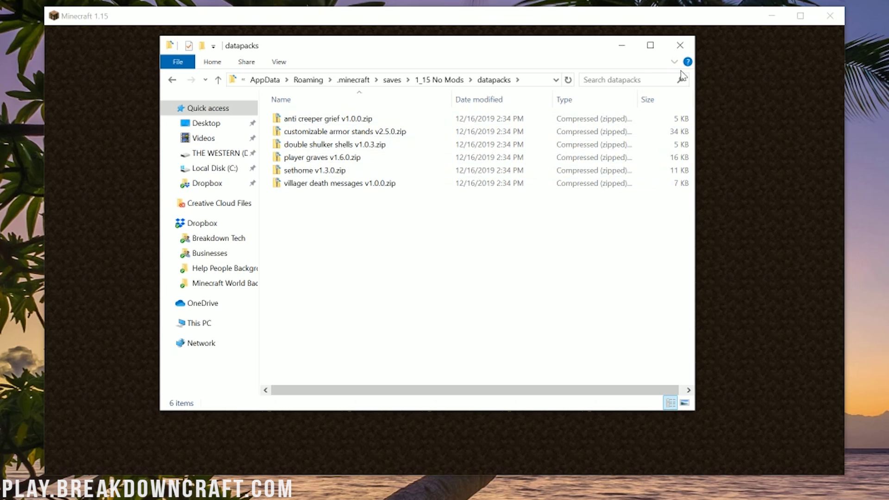
click(680, 45)
click(470, 348)
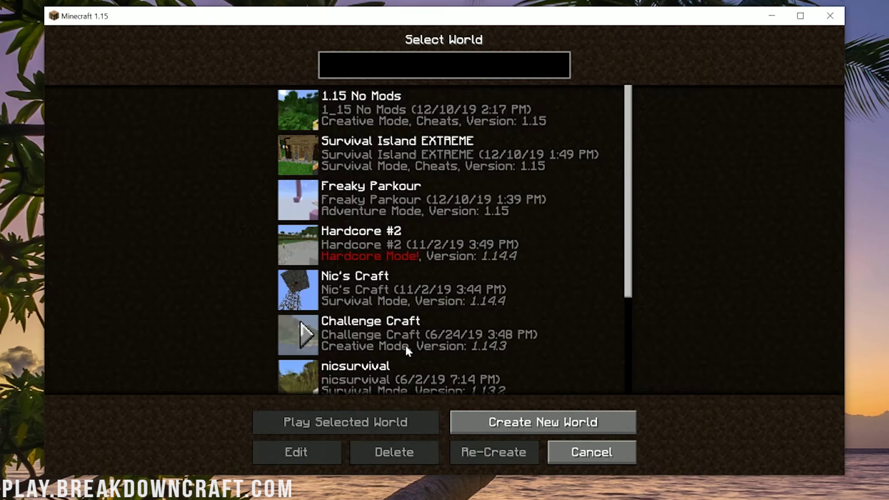
- Load the 1.15 No Mods world and run the /reload command
double_click(355, 117)
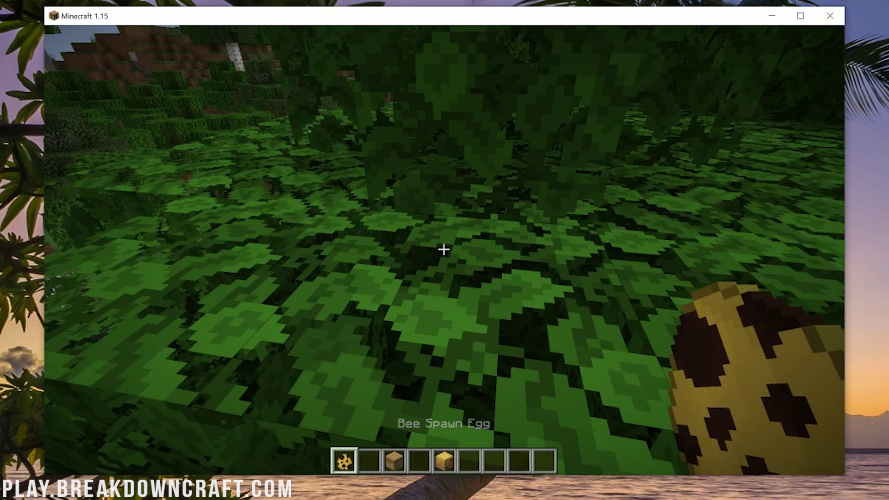
text(/reload)
key(Return)
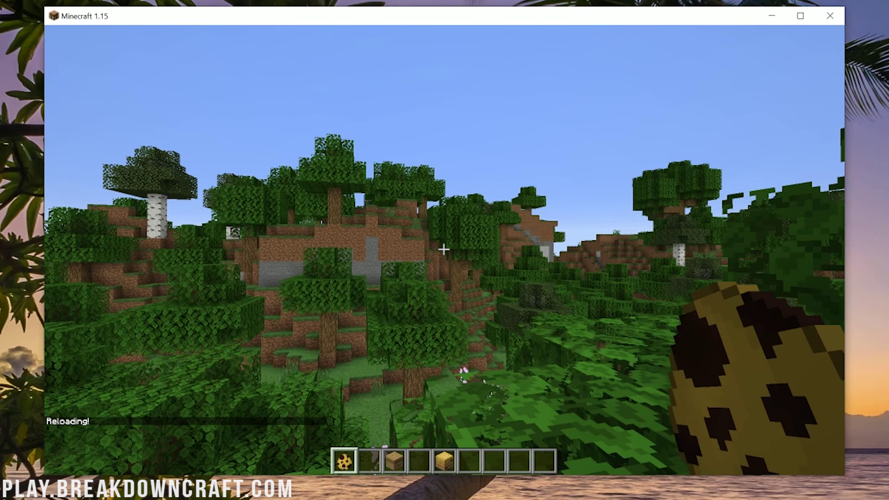
- Open the world to LAN with cheats allowed and run /reload again
key(Escape)
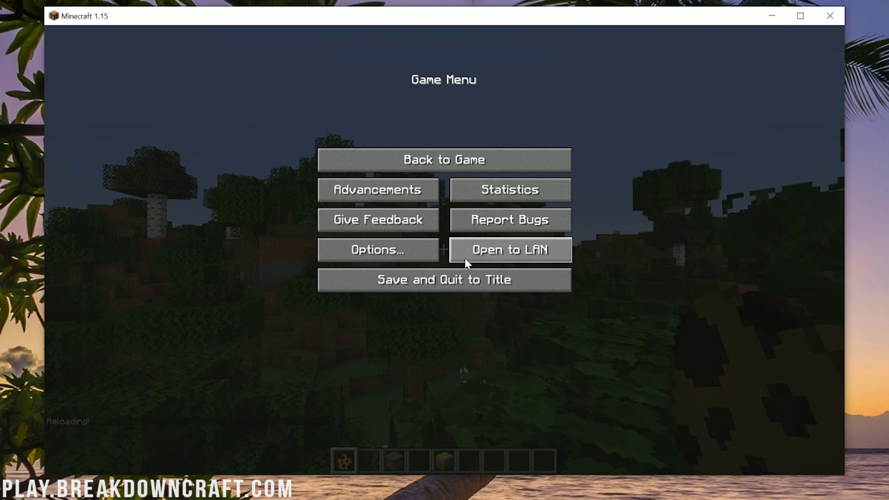
click(530, 256)
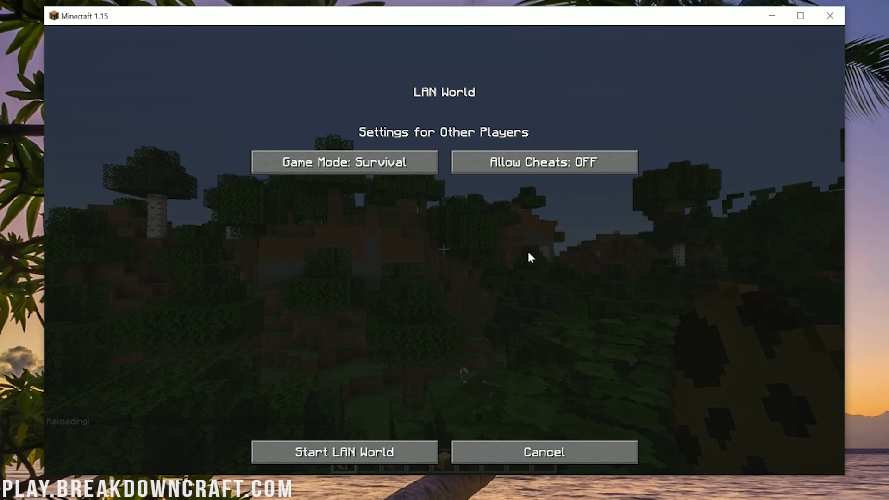
click(508, 172)
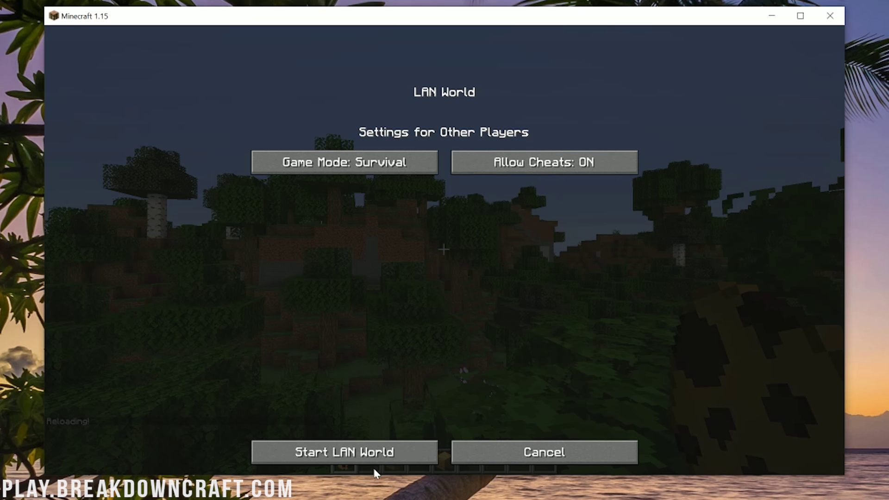
click(373, 456)
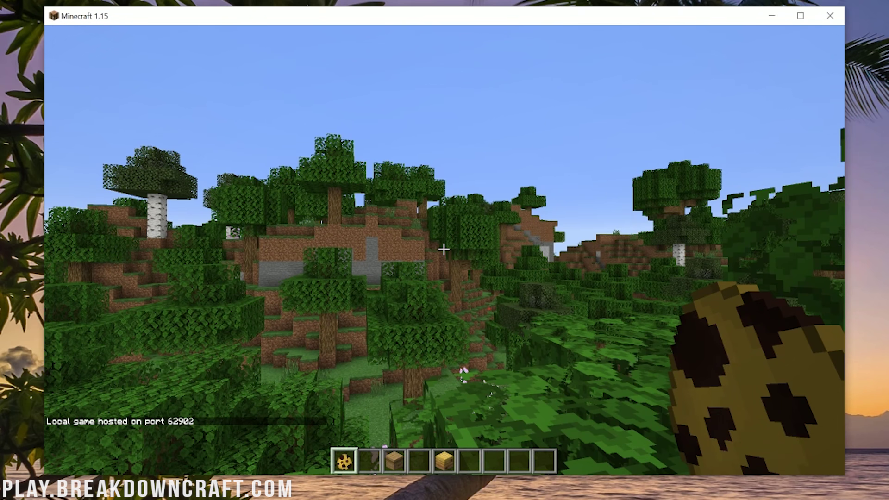
key(slash)
text(reload)
key(Return)
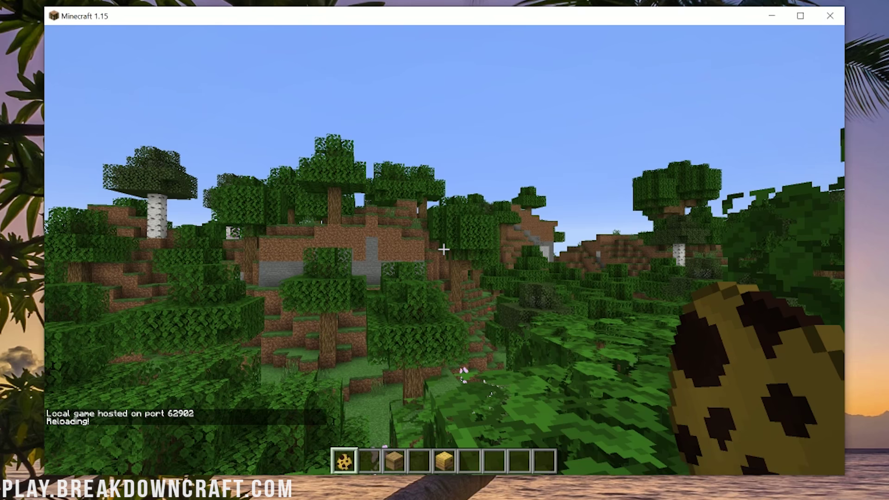
- Save and quit to the title screen, and reload the 1.15 No Mods singleplayer world
key(Escape)
click(440, 279)
click(430, 207)
double_click(395, 115)
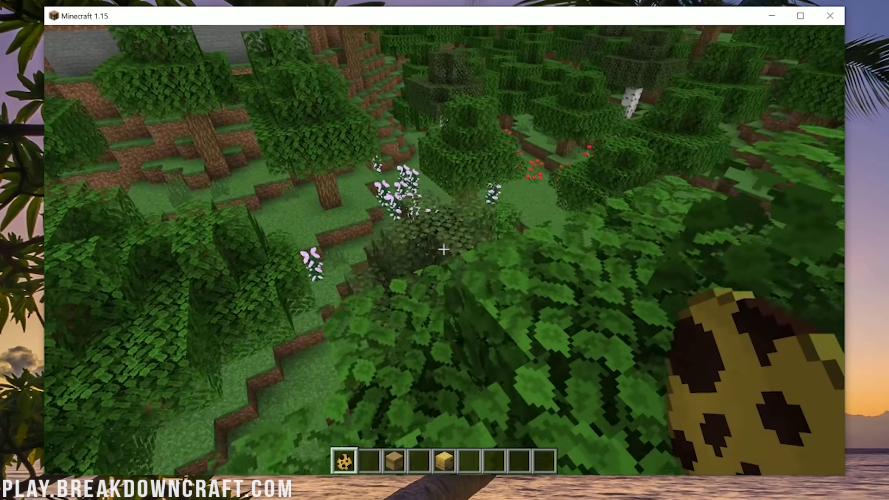
- Fly high above the forest and run /gamemode survival to fall and test the player graves datapack
key(w)
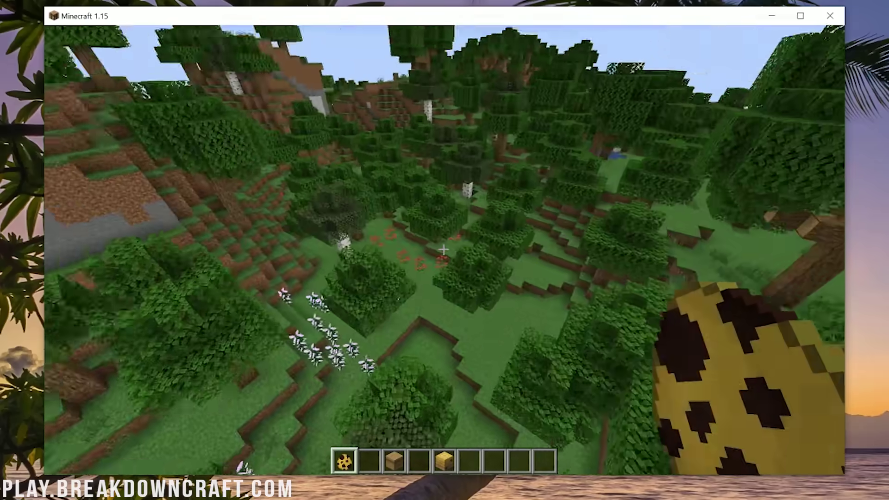
key(space)
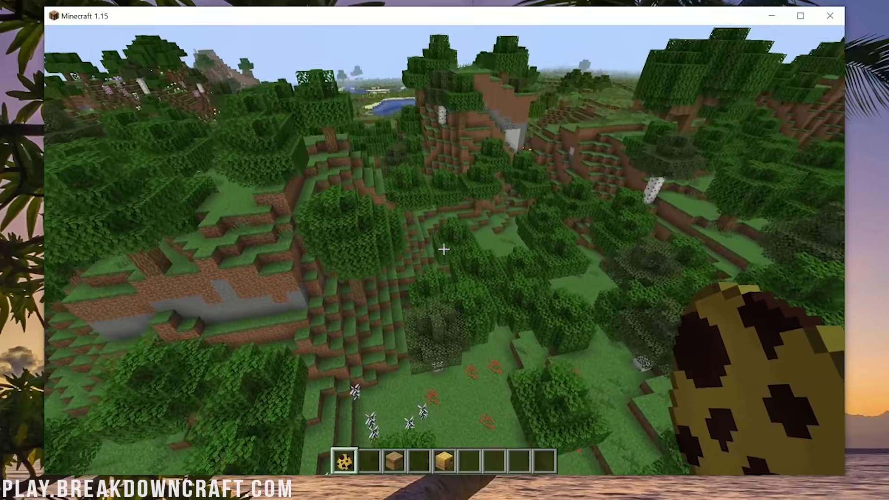
key(space)
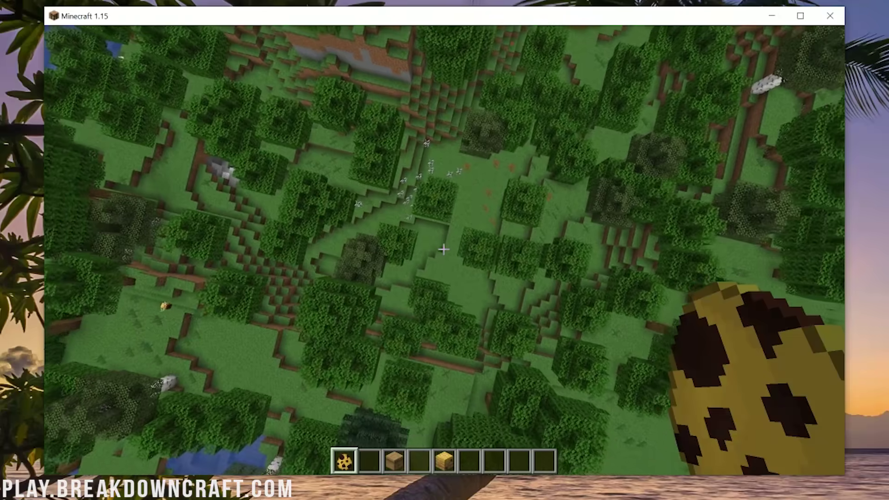
text(/gm)
key(BackSpace)
text(amemode)
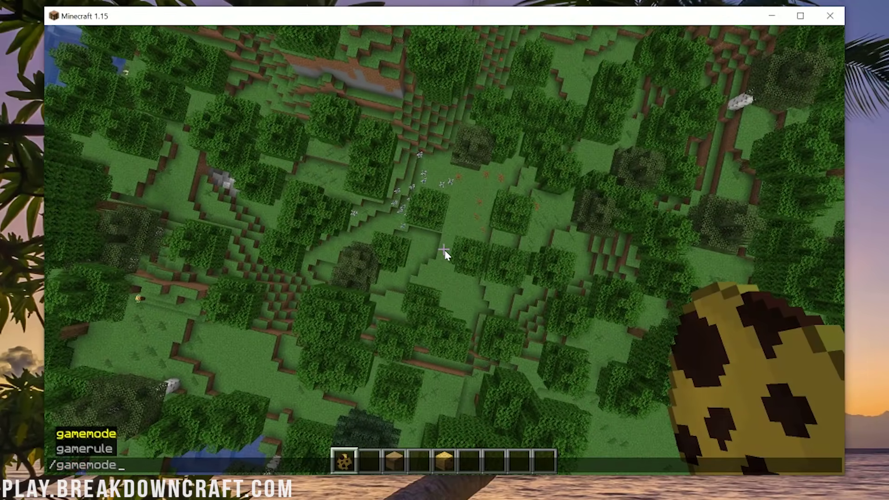
text( survival)
key(Return)
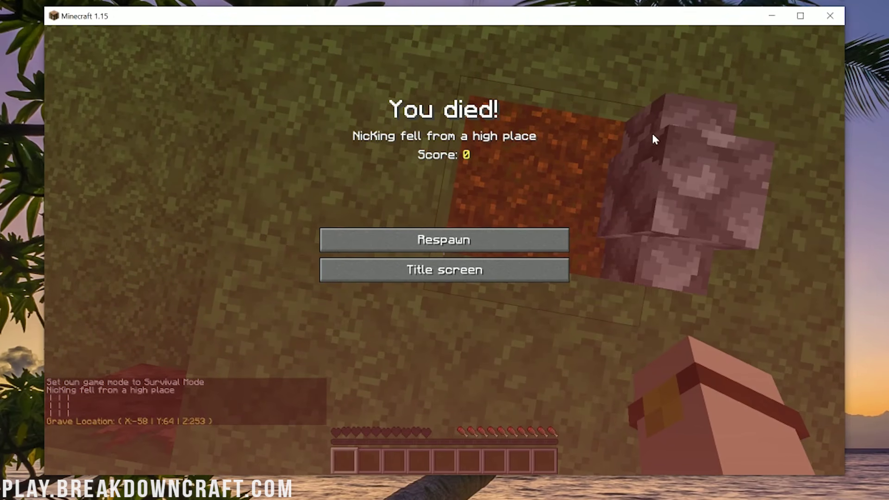
- Respawn after the fatal fall and walk through the forest away from the spawn point
click(490, 242)
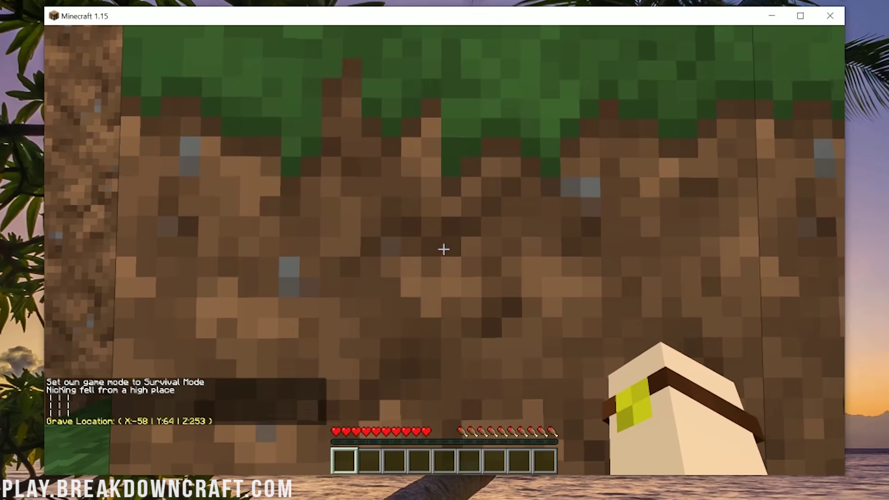
key(w)
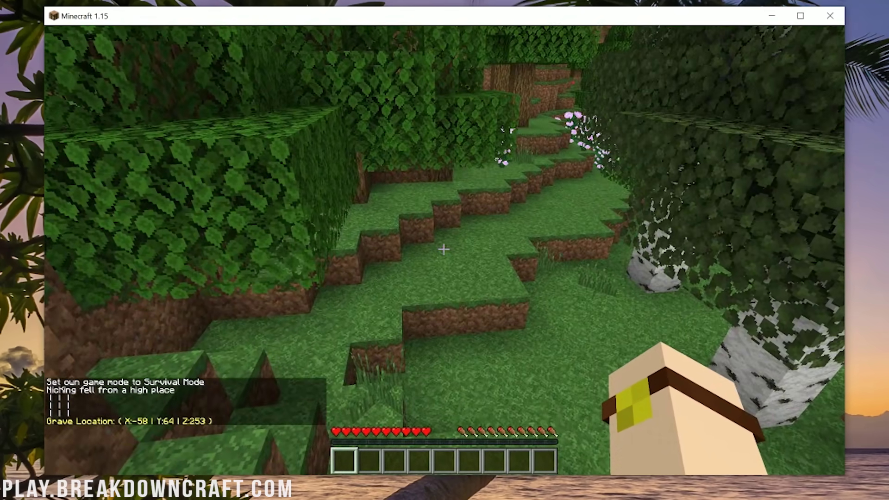
key(Escape)
key(w)
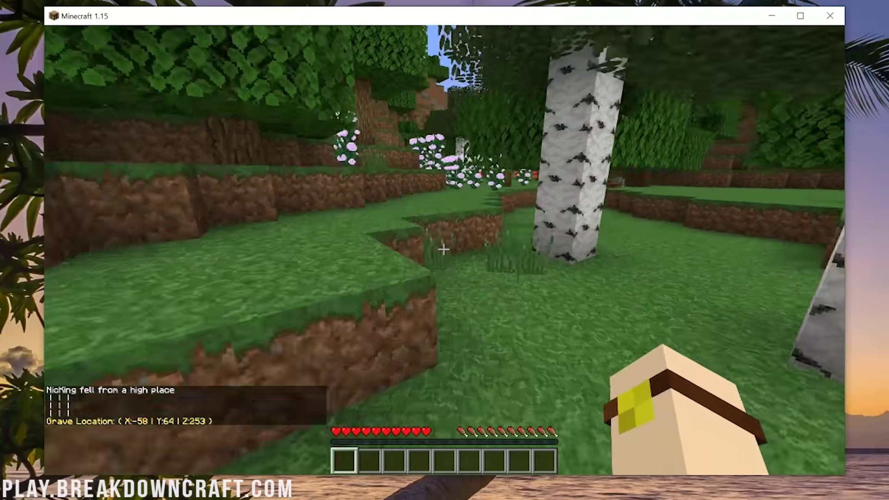
key(w)
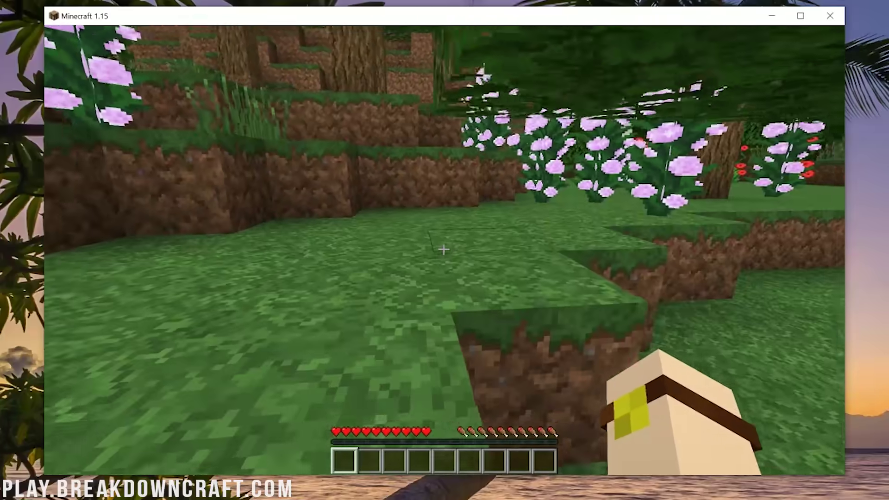
key(t)
key(Escape)
key(w)
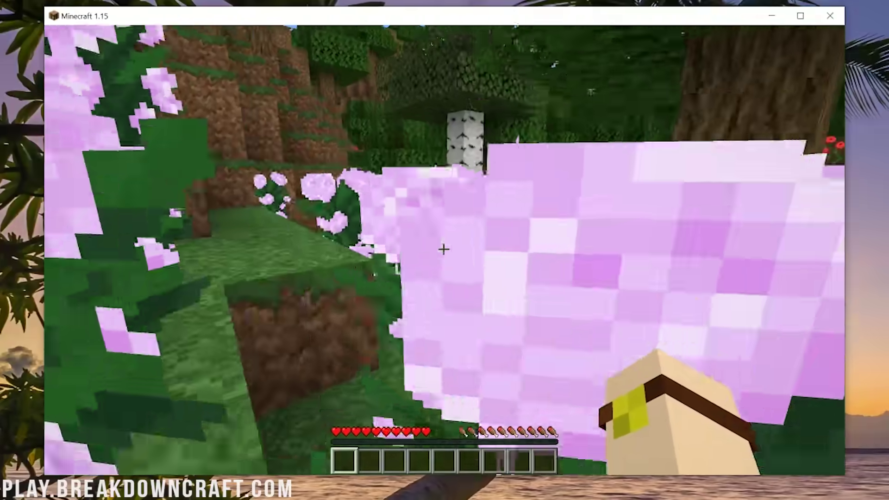
- Run /gamemode creative and fly up above the forest to look for the grave
text(/gamemode c)
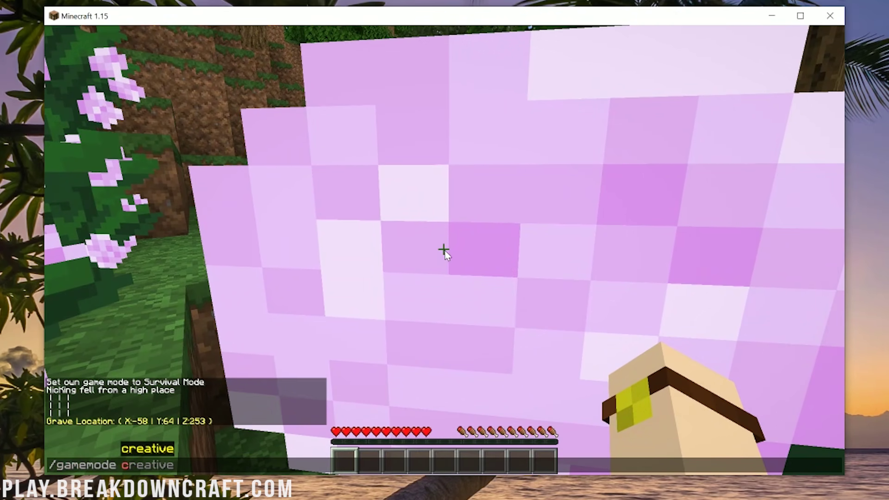
key(space)
key(space)
key(w)
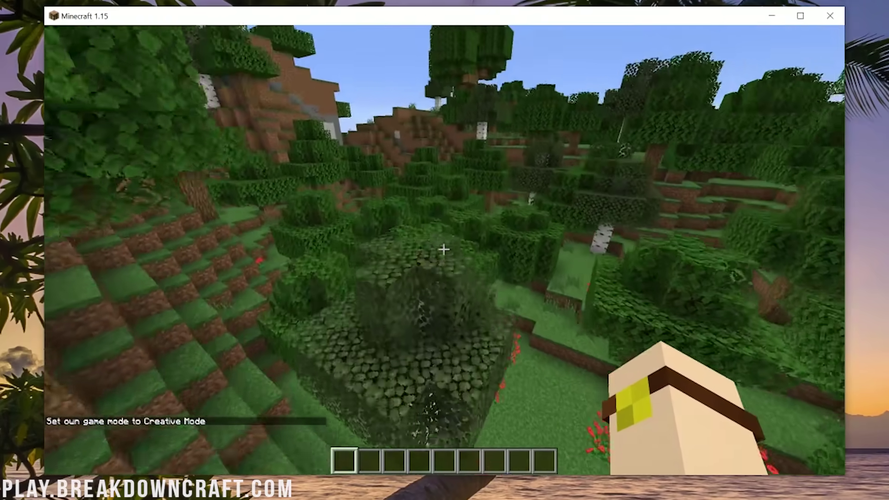
key(w)
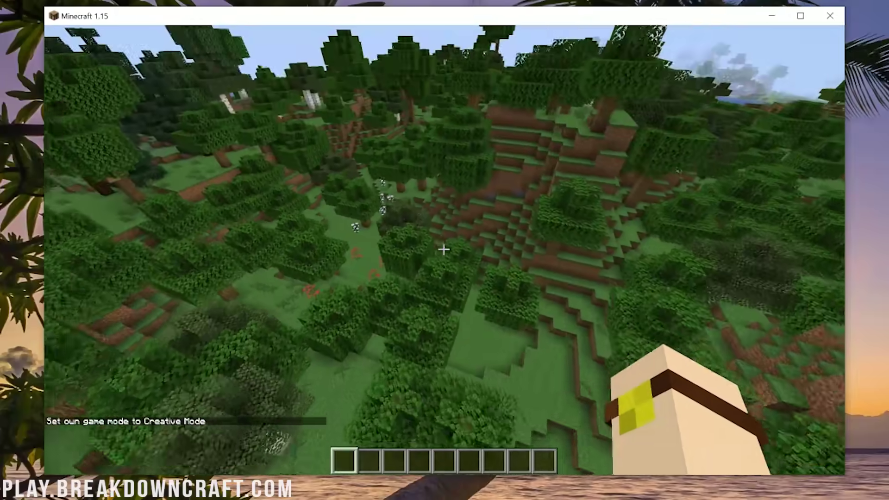
key(w)
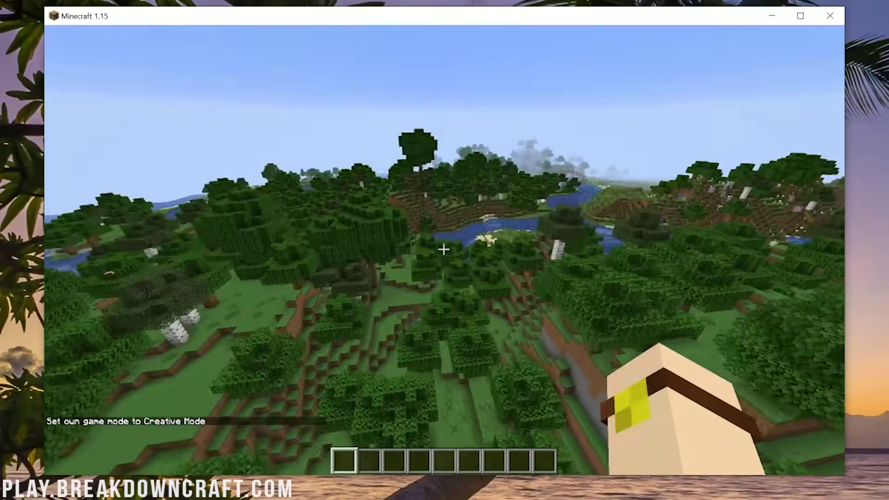
key(w)
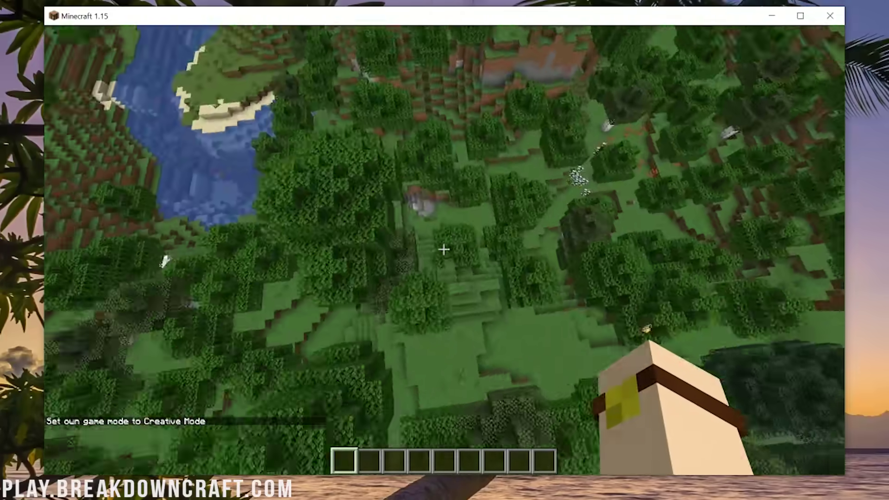
key(w)
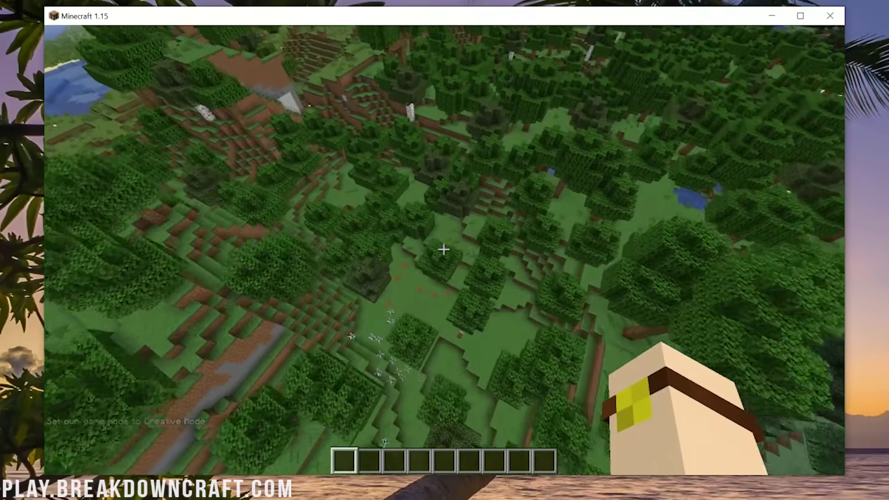
- Show the debug coordinates and compare them with the grave location listed in the chat
key(F3)
key(t)
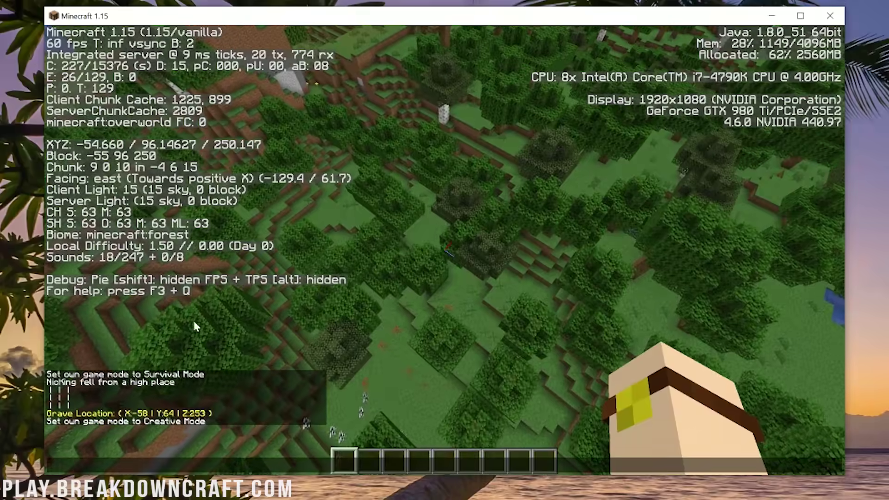
key(Escape)
key(w)
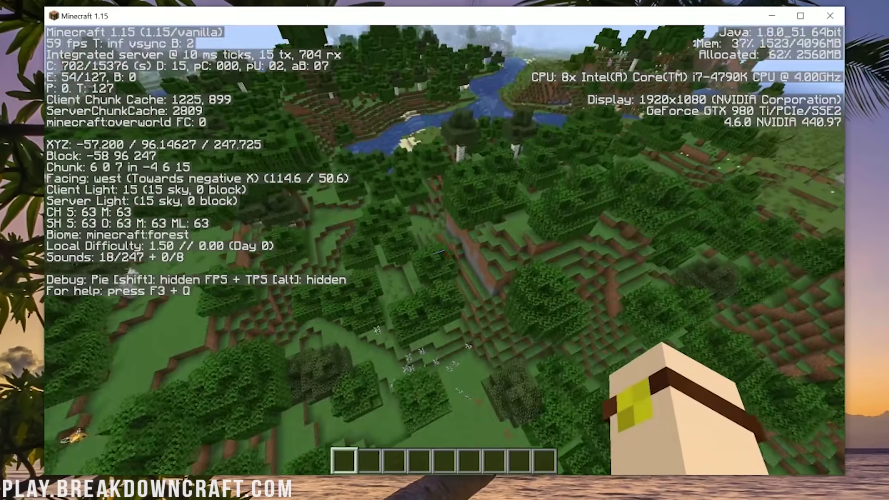
key(t)
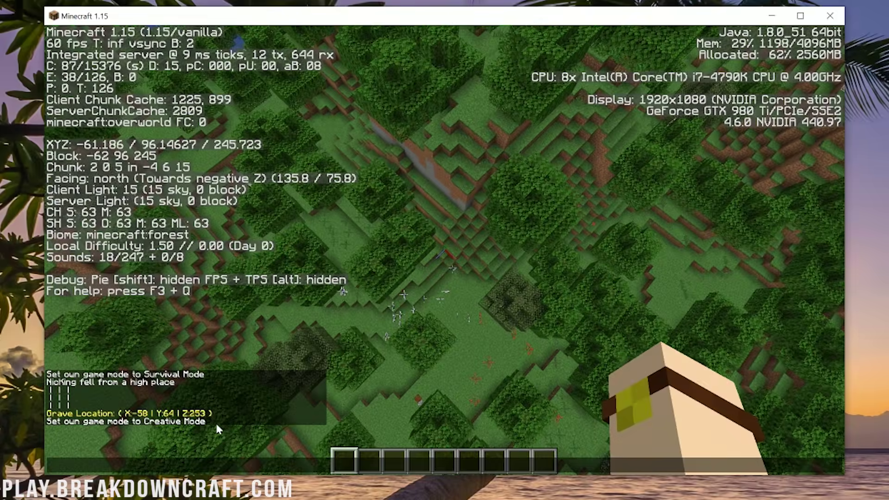
key(Escape)
key(w)
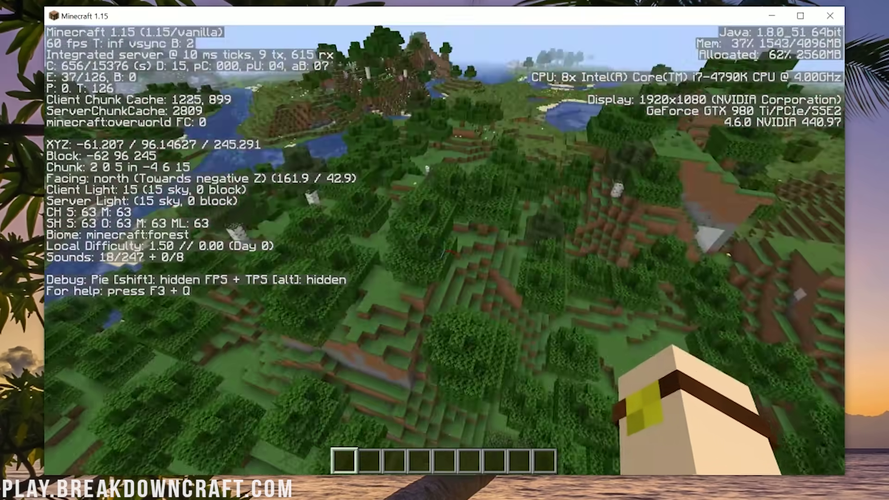
- Fly to the grave at X -58, Y 64, Z 253 and land beside it
key(w)
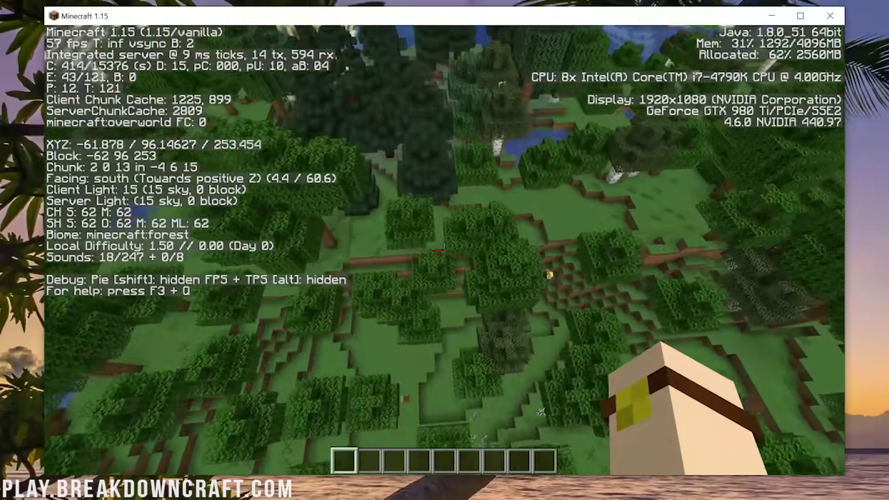
key(w)
key(space)
key(space)
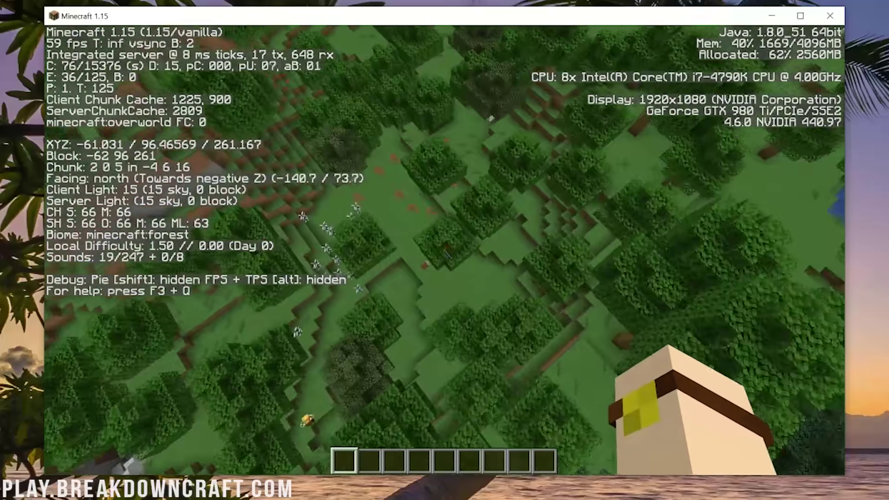
key(w)
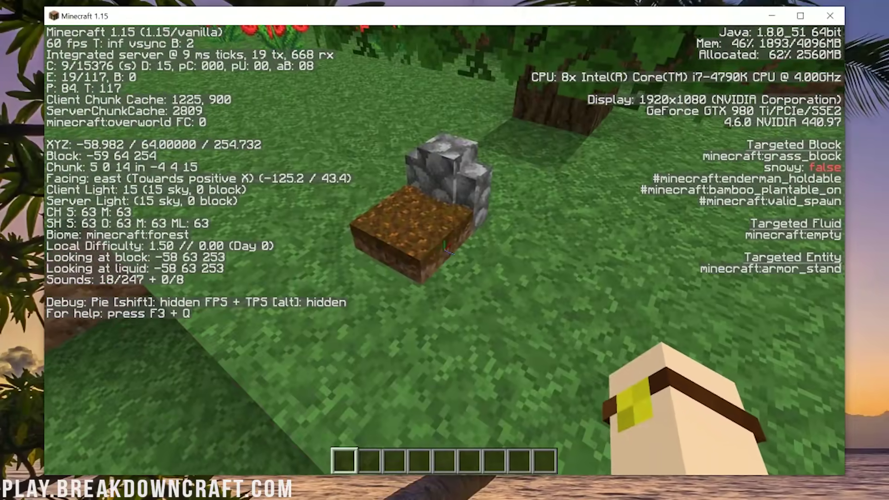
key(w)
key(s)
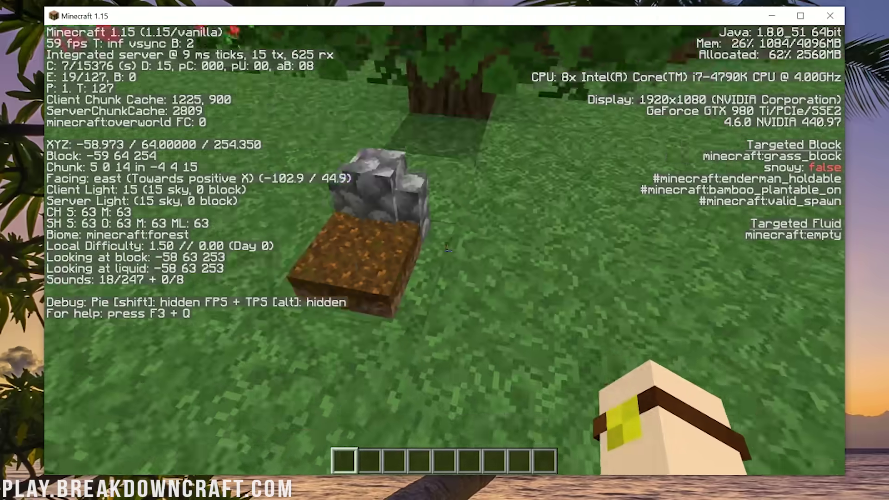
key(w)
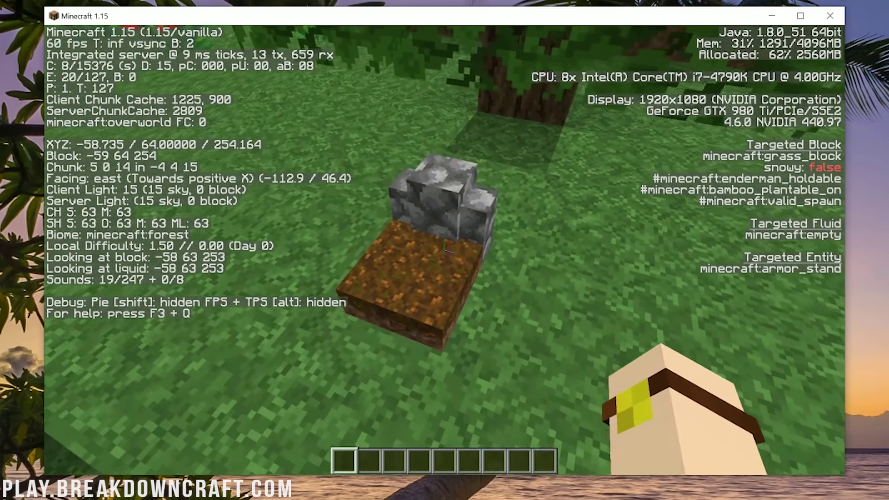
key(slash)
text(gms)
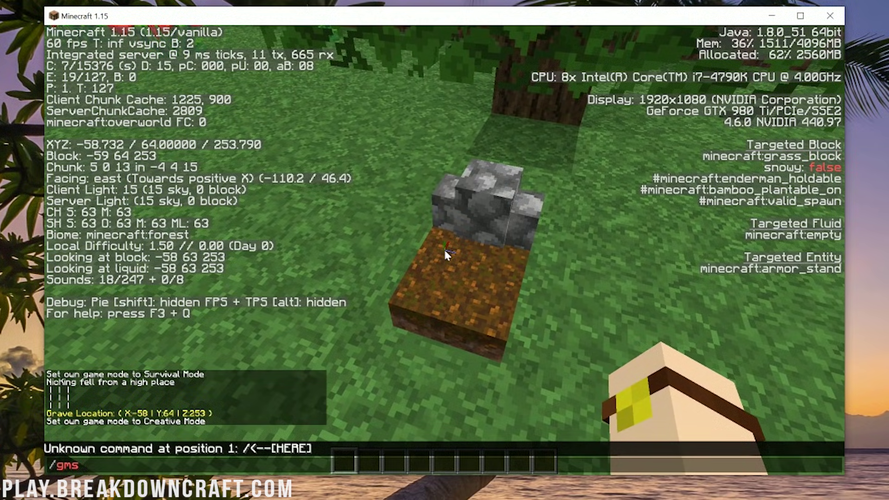
text(s)
key(Tab)
key(Return)
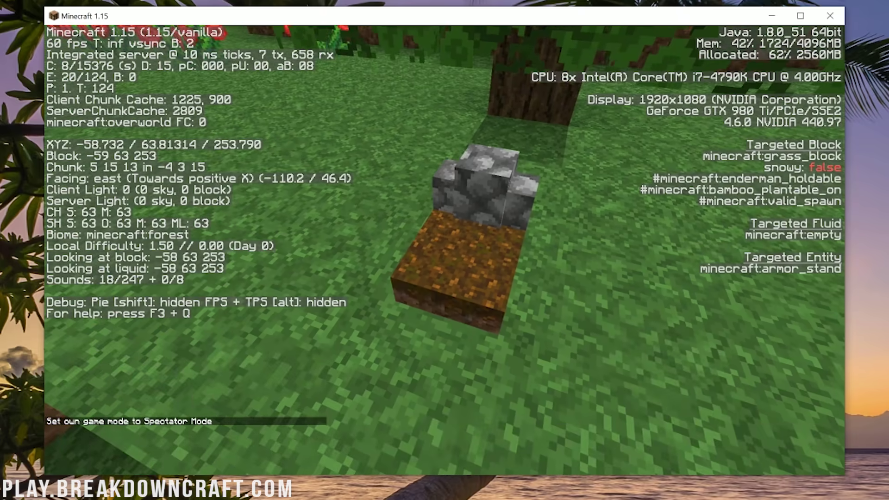
- Run /gamemode survival while standing beside the grave
key(t)
text(/gamemode s)
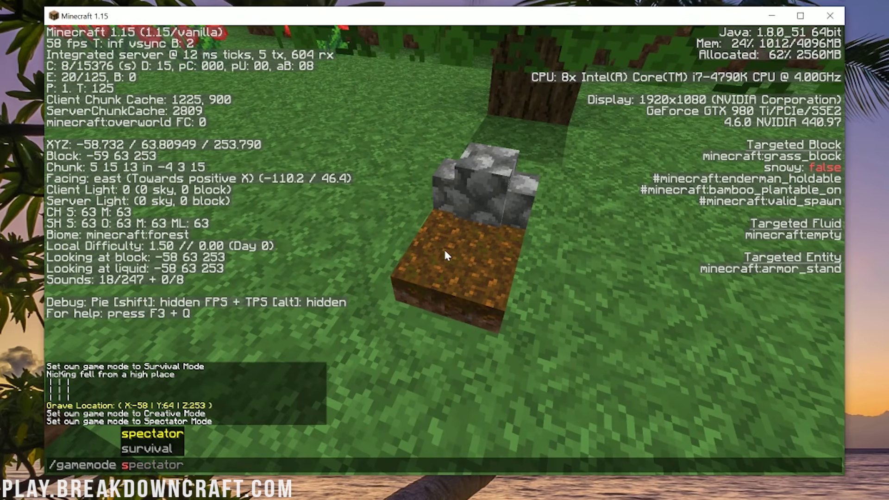
text(u)
key(Tab)
key(Return)
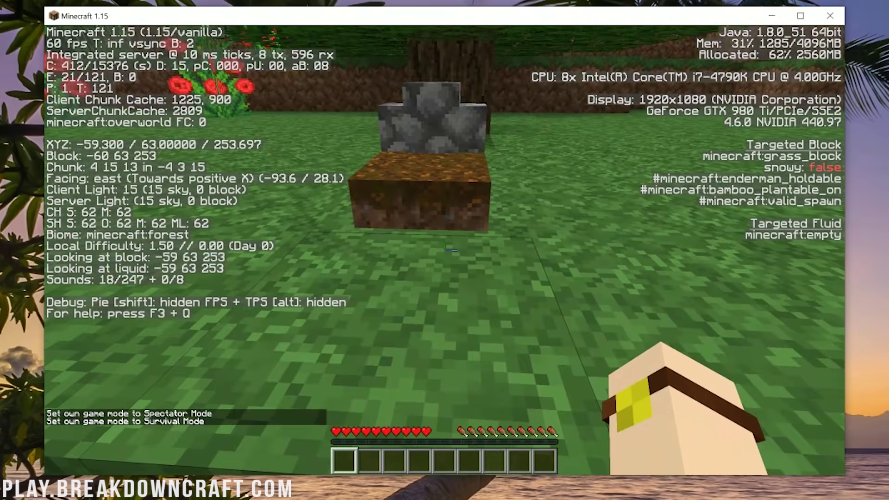
- Hide the debug overlay and check the inventory before opening the grave
key(F3)
key(e)
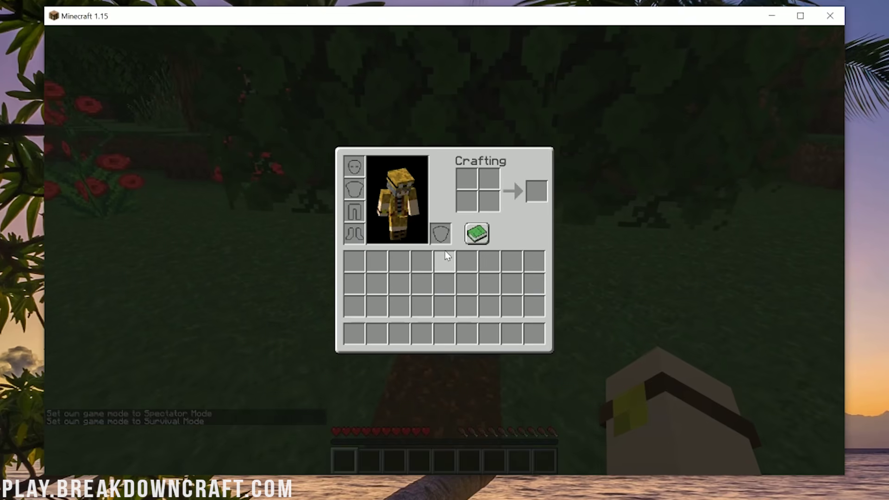
key(e)
- Give the player a diamond shovel with the /give command
key(w)
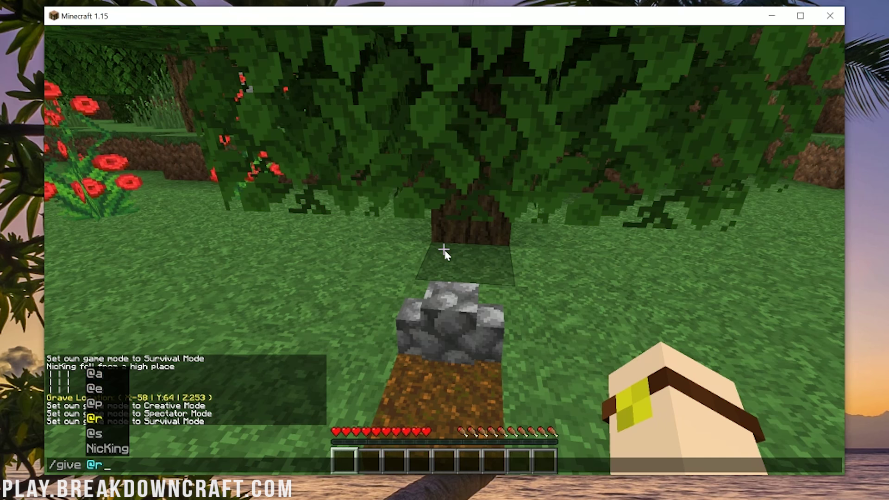
key(Tab)
text(di)
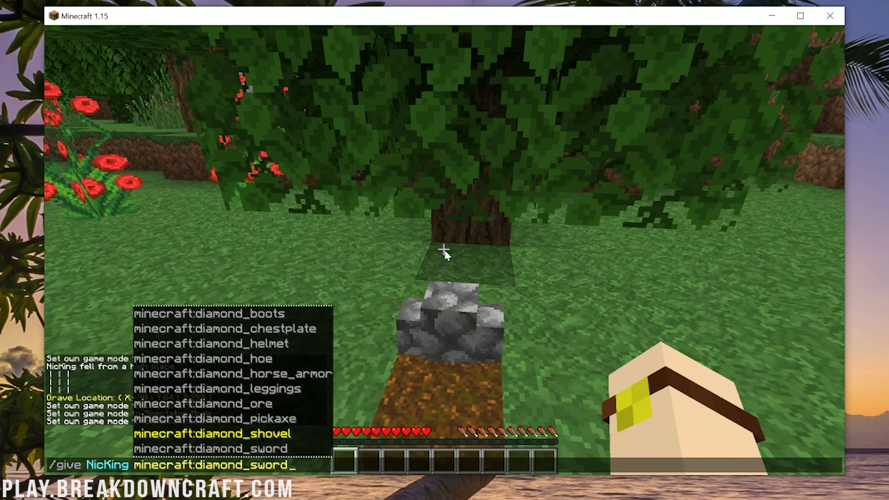
key(Tab)
key(Return)
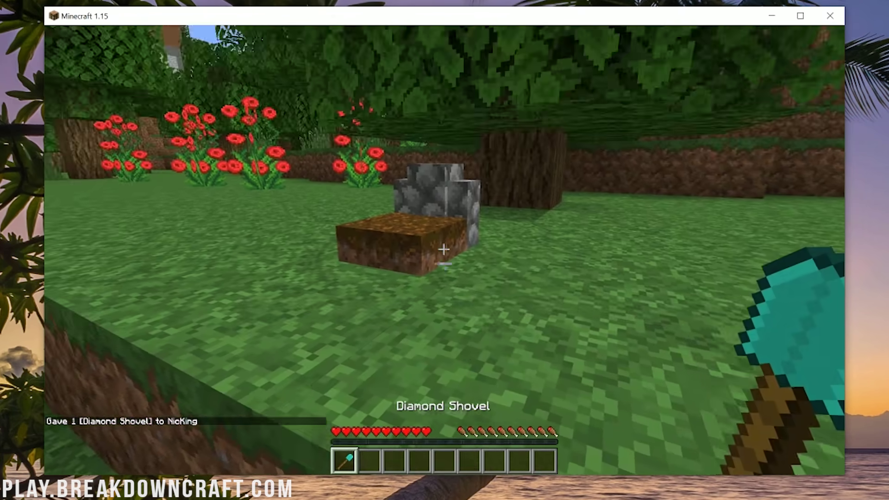
- Step up to the grave with the diamond shovel and open it to recover the stored items
click(443, 249)
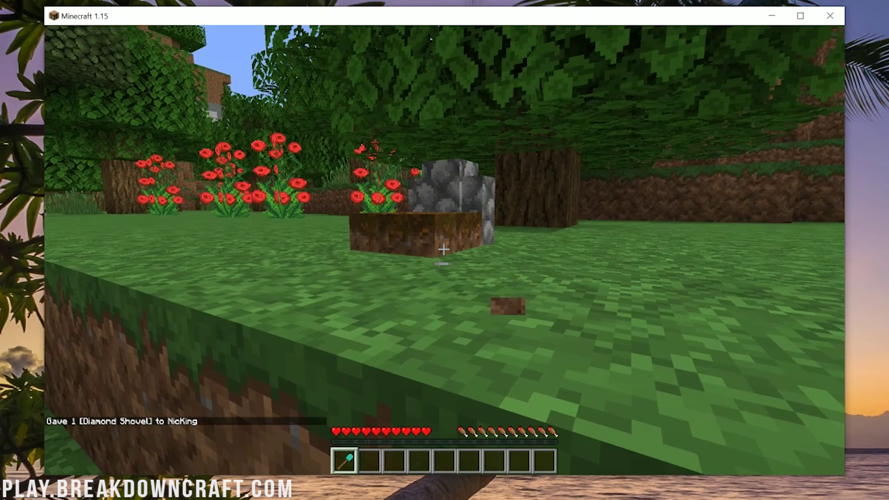
key(w)
key(space)
click(443, 250)
click(443, 249)
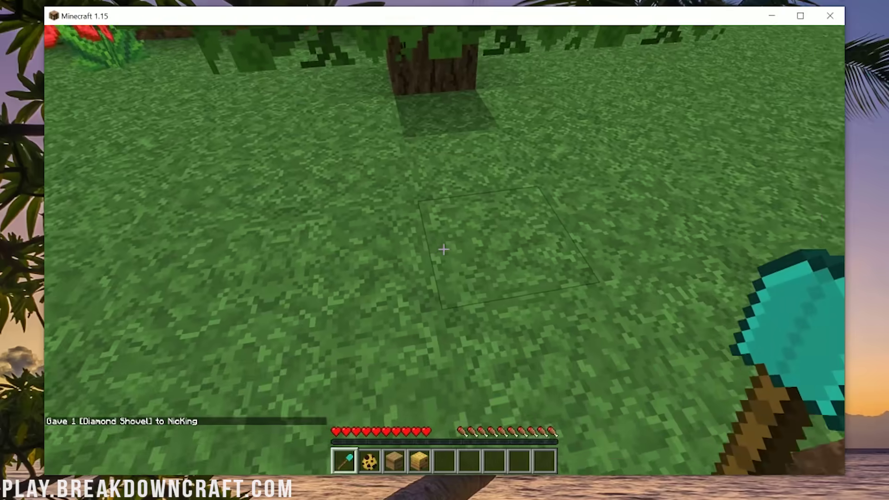
click(445, 250)
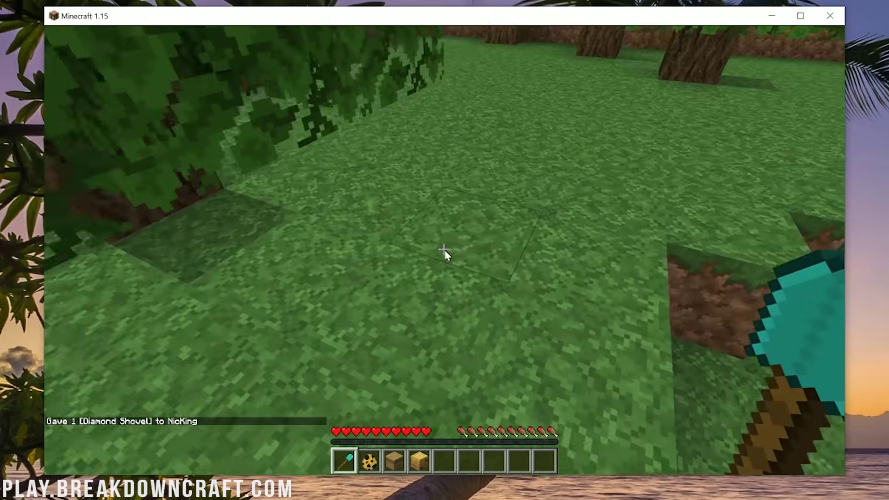
- Check the recovered items in the inventory and use the bee spawn egg in the forest
key(e)
key(e)
key(e)
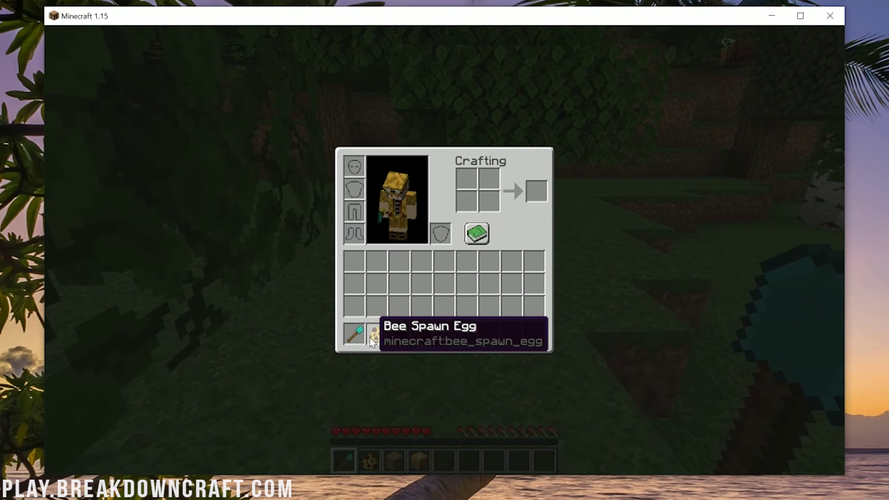
key(e)
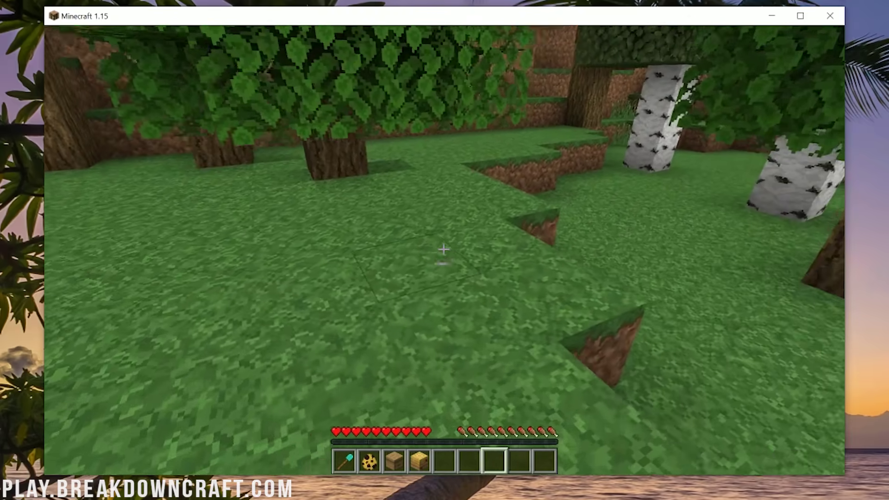
key(2)
right_click(443, 250)
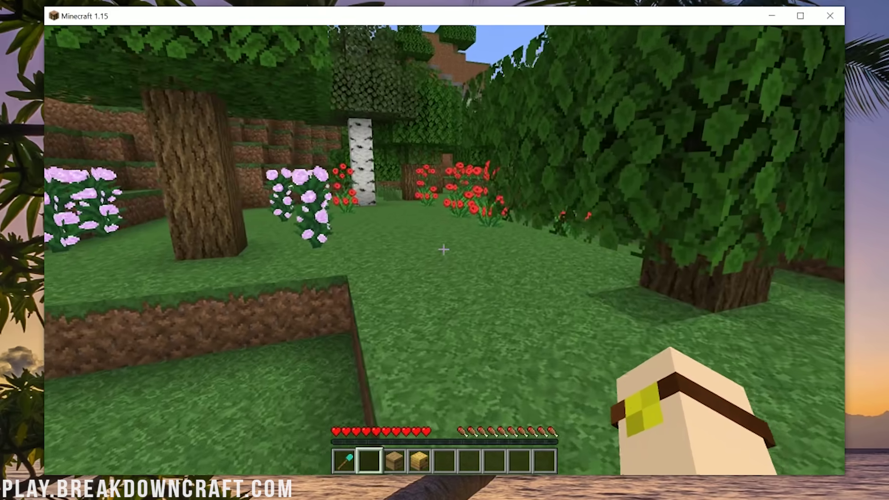
- Switch the game mode to Creative
text(ee/gm)
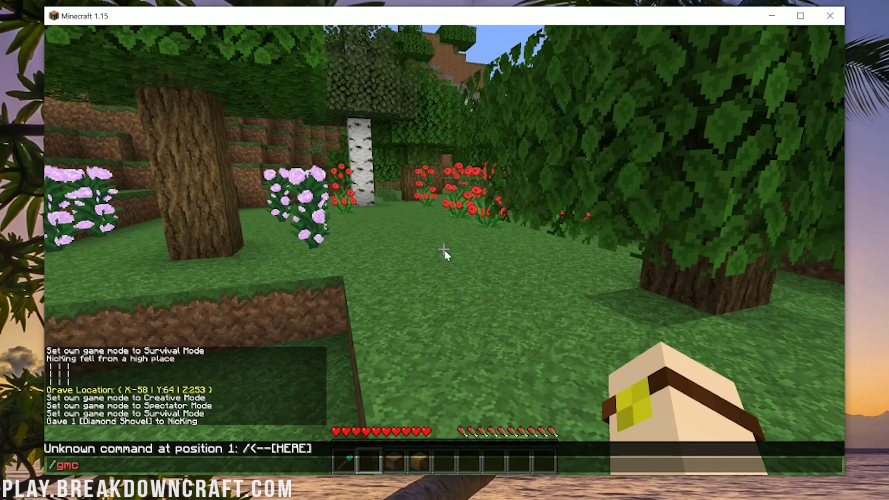
key(Tab)
key(Return)
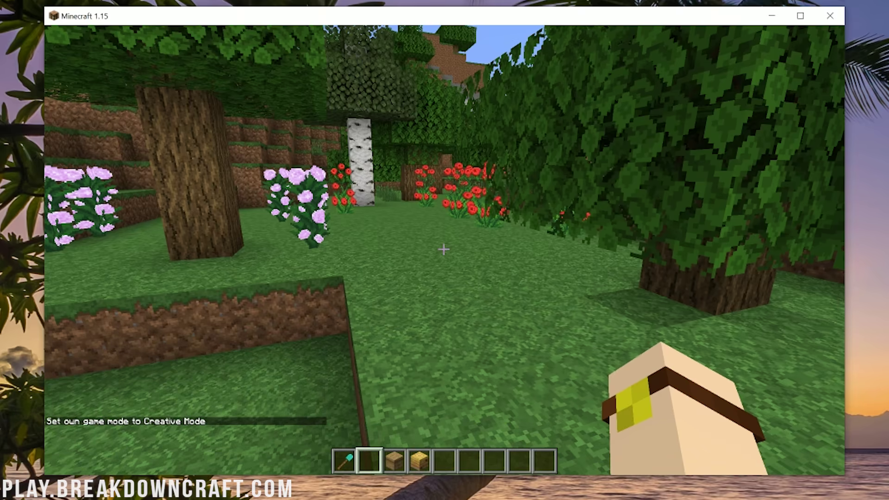
- Search the creative inventory for "shul", add the shulker spawn egg to the hotbar and spawn two shulkers on the grass
key(e)
click(561, 140)
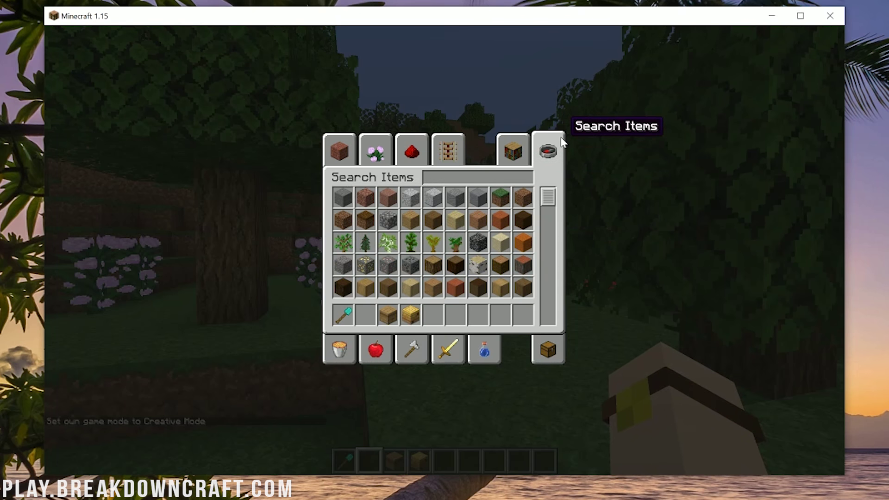
text(shul)
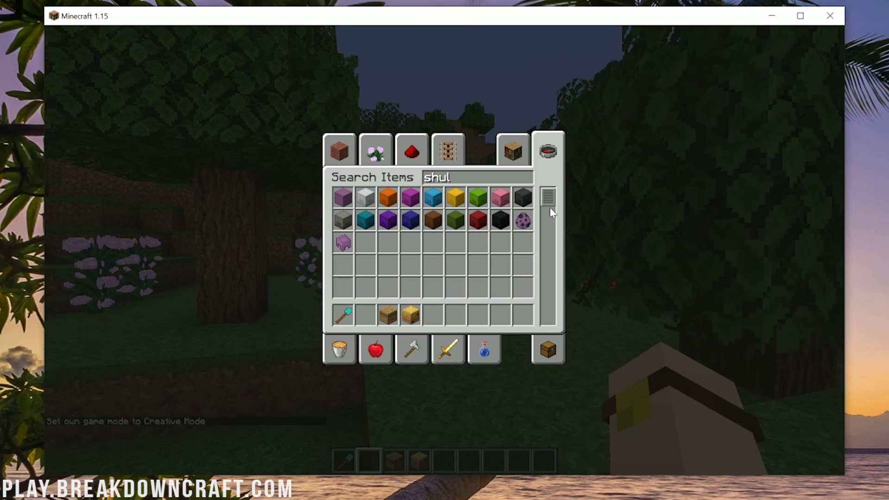
key(Escape)
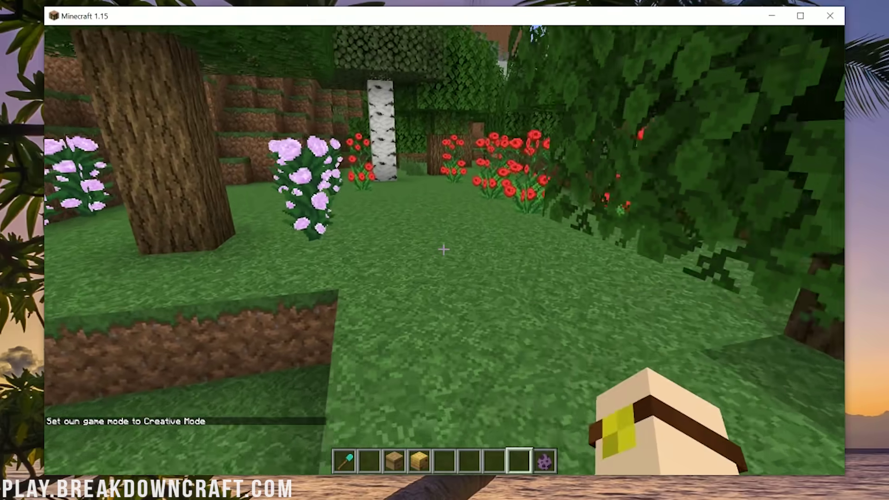
key(9)
right_click(444, 250)
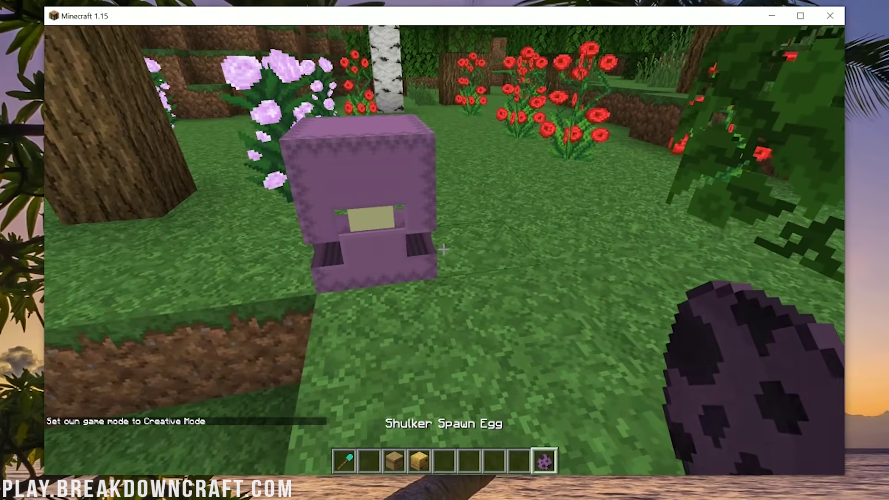
right_click(444, 250)
- Attack the shulker standing beside the other one, switching to the diamond shovel
click(444, 250)
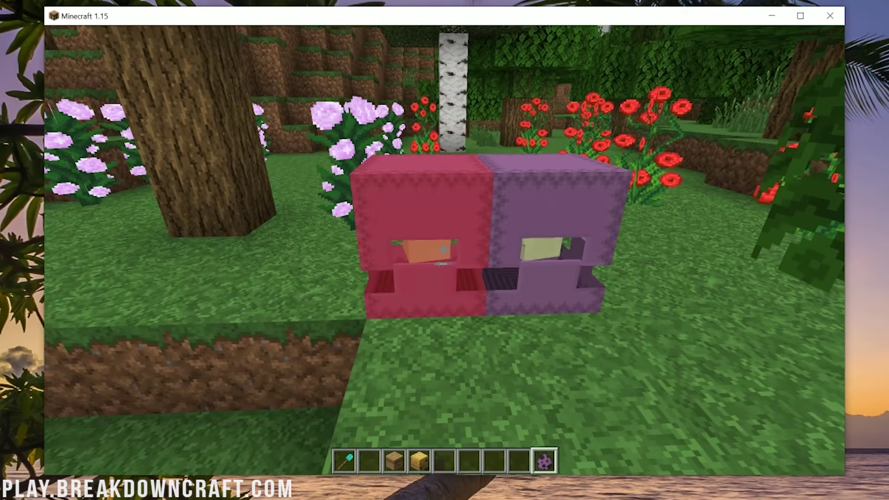
click(444, 250)
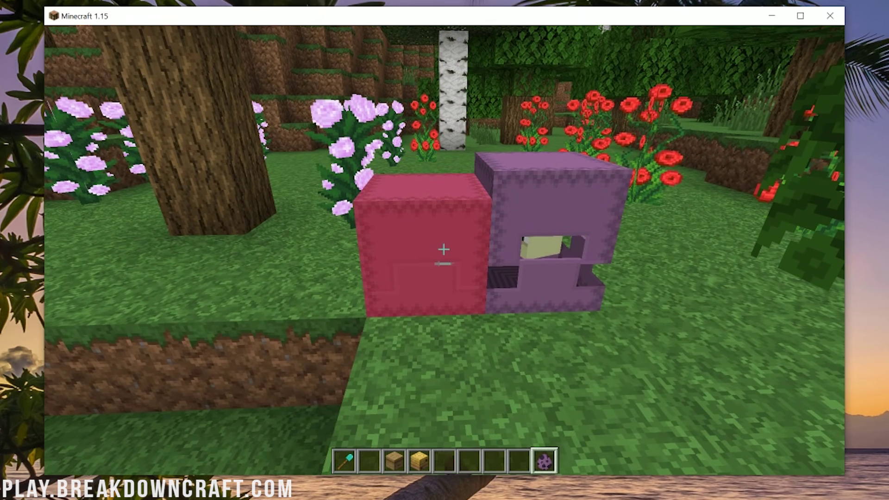
scroll(444, 250, up, 8)
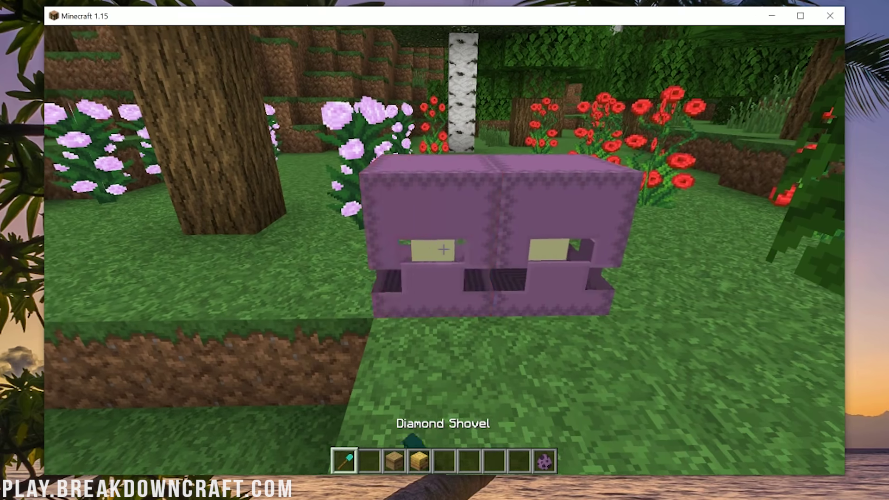
click(443, 250)
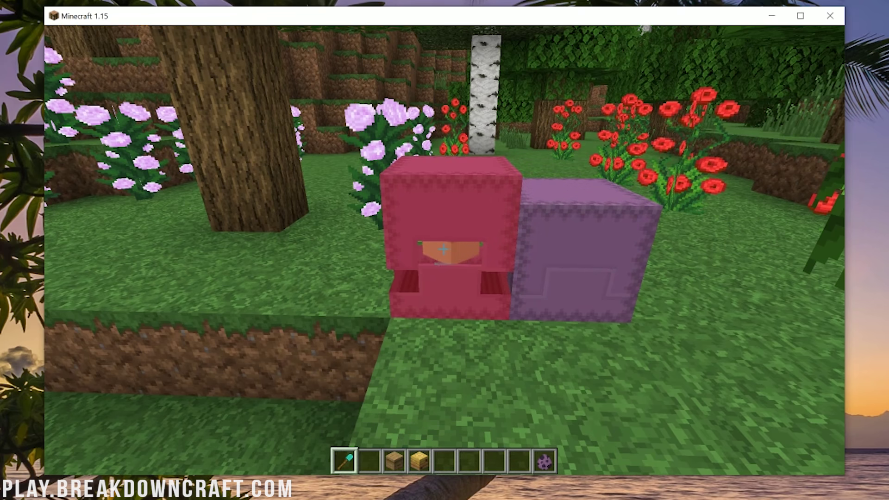
click(444, 250)
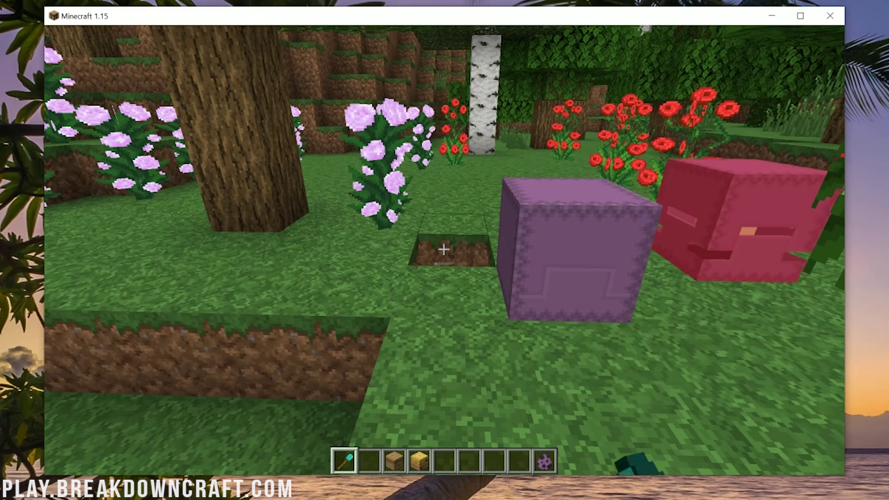
- Follow the shulker to the red flowers and keep striking it with the diamond shovel
key(w)
click(443, 250)
key(w)
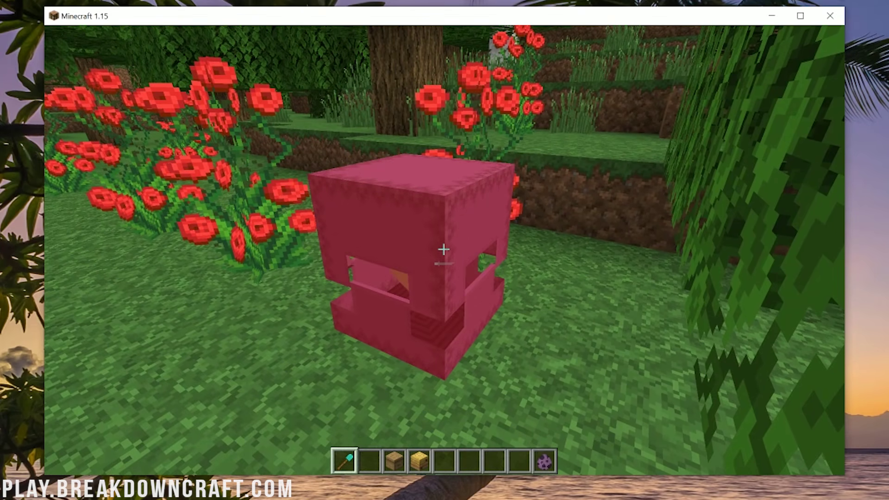
click(443, 250)
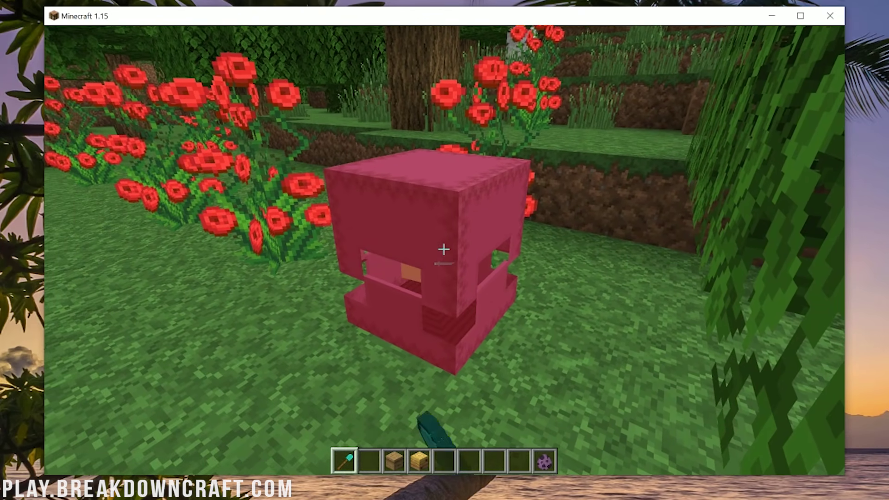
click(443, 250)
click(443, 250)
click(444, 250)
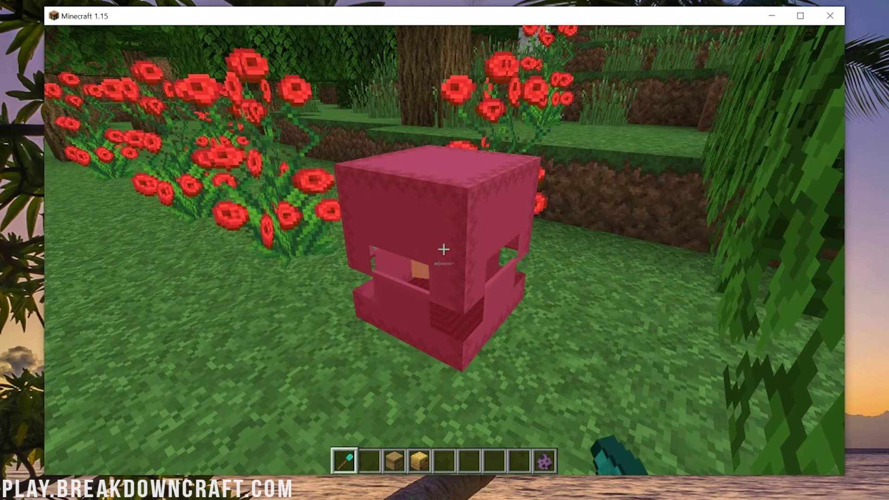
click(444, 250)
- Search for "swo", add a diamond sword to the hotbar and kill the shulker near the red flowers with it
key(e)
key(e)
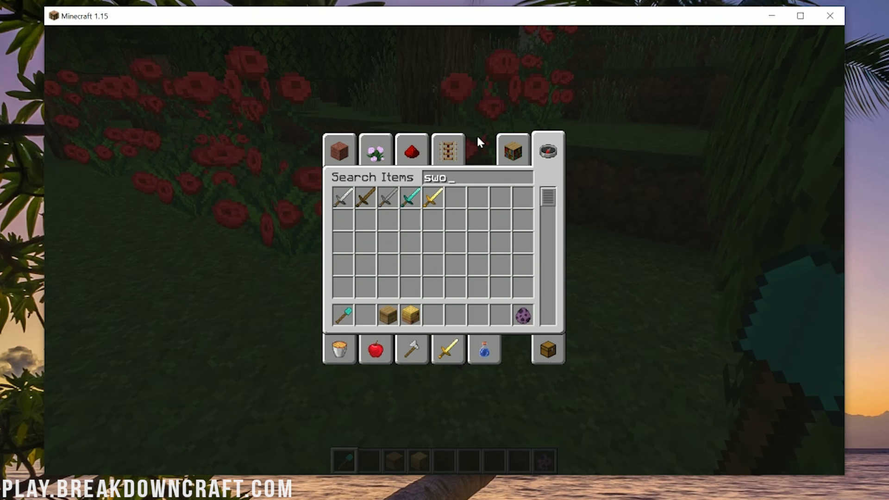
click(433, 315)
key(e)
scroll(444, 250, down, 4)
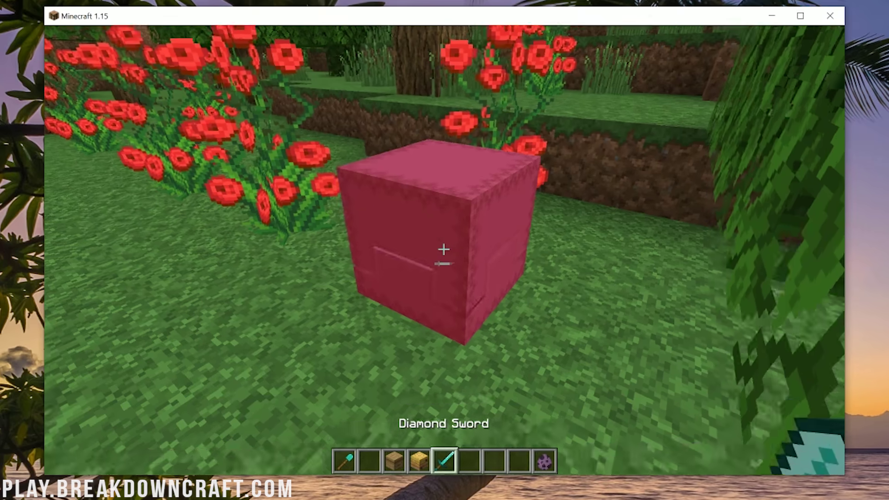
click(443, 250)
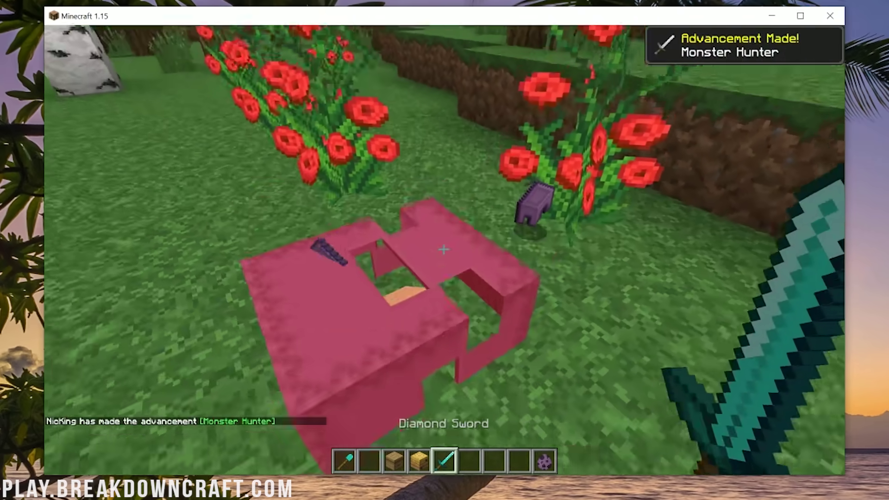
- Check the collected shulker shells in the inventory and kill the remaining shulker with the diamond sword
key(e)
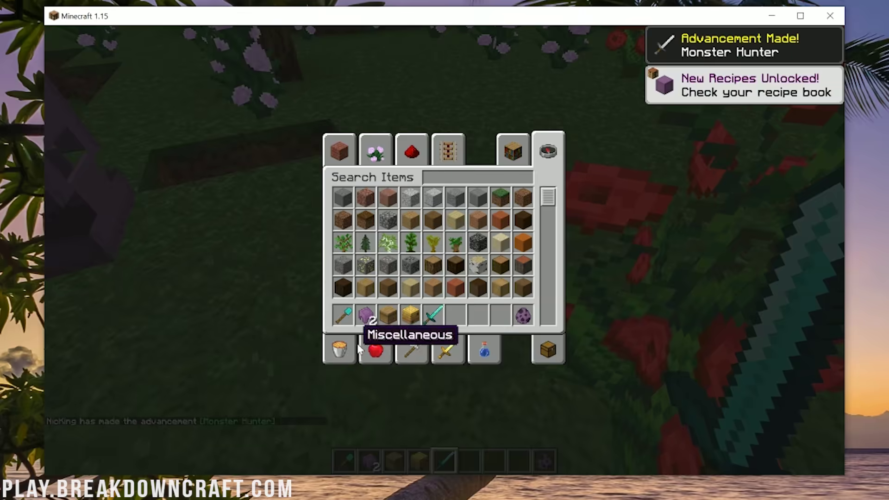
text(ewa)
key(Escape)
key(w)
click(444, 250)
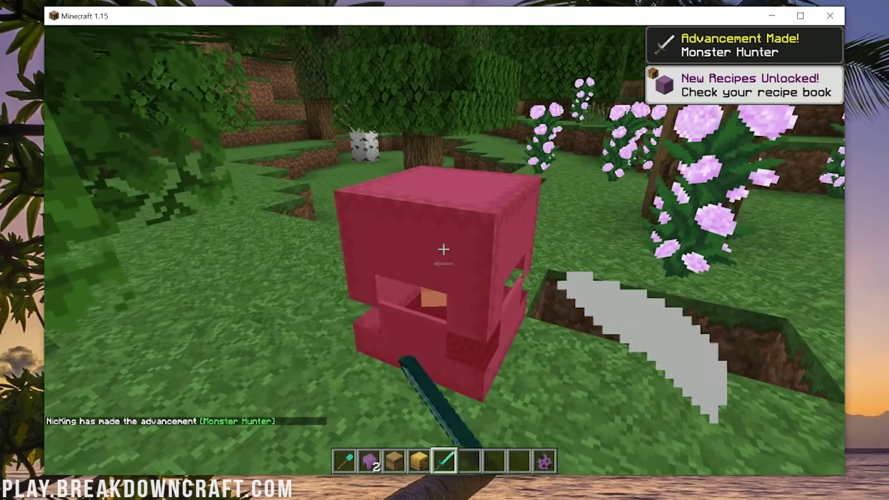
click(444, 250)
click(444, 250)
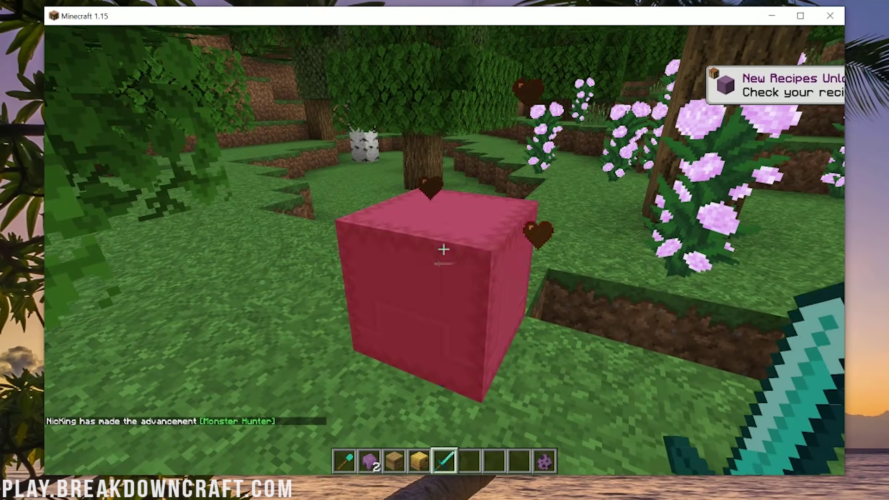
click(444, 250)
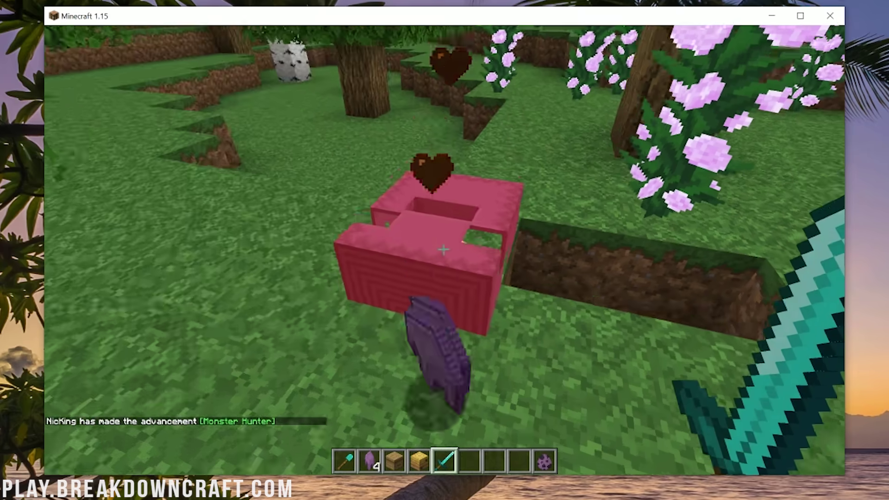
- Search the creative inventory for "armor", add an armor stand to the hotbar and hold it
text(eet)
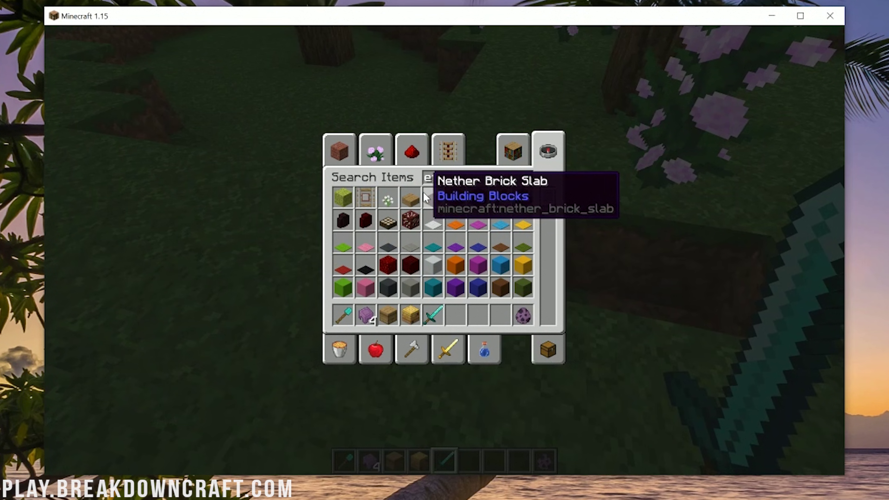
key(BackSpace)
key(BackSpace)
text(armor)
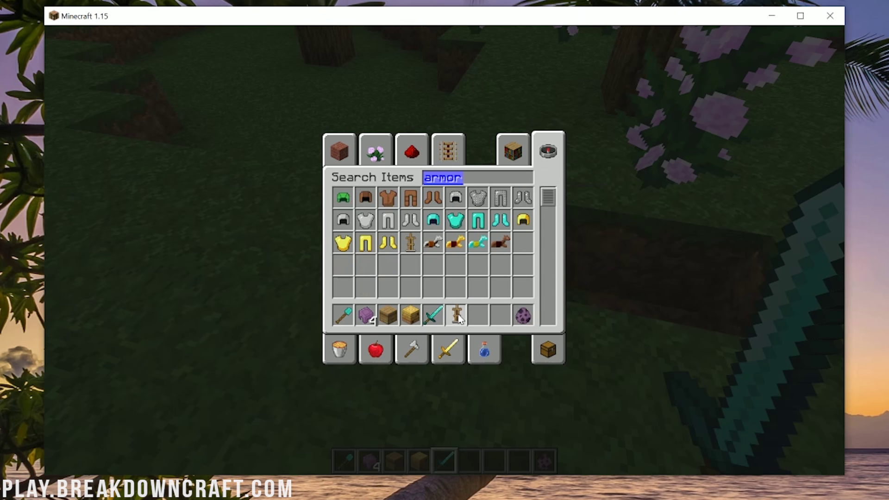
key(Escape)
key(6)
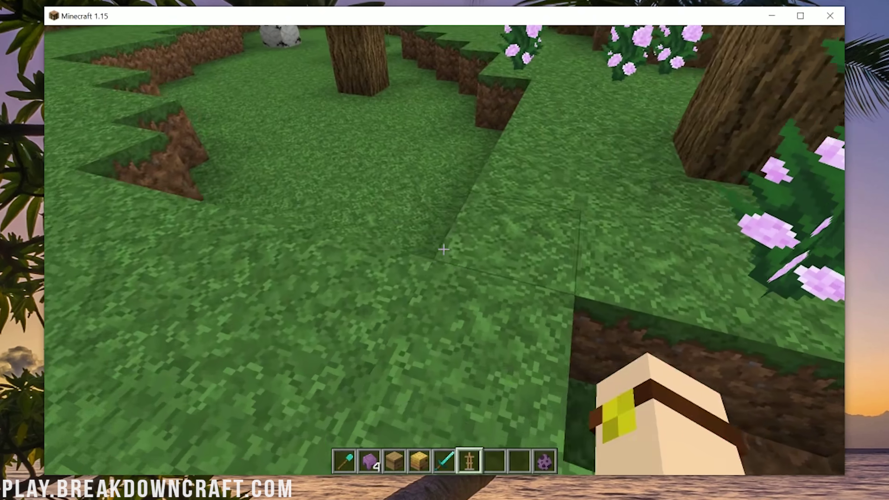
- Place the armor stand on the grass, move up to it and interact with it
right_click(444, 250)
key(w)
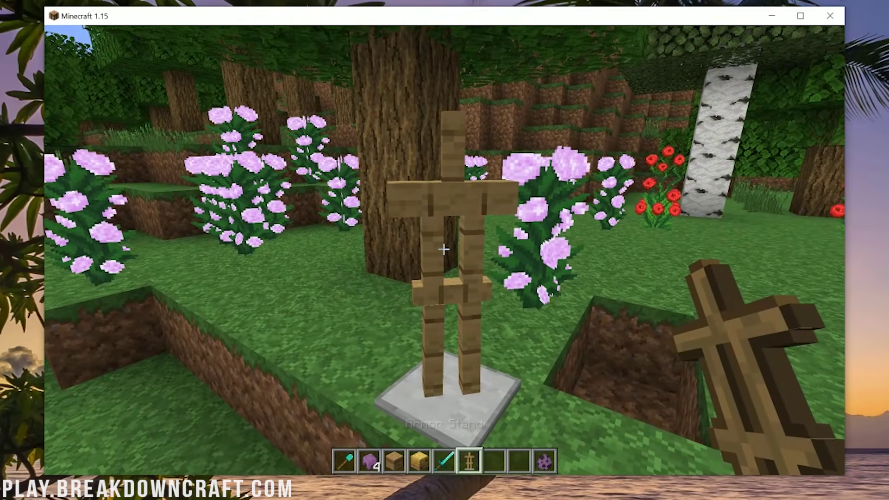
right_click(444, 250)
- Search the creative inventory for "cree" and add the creeper spawn egg to the hotbar
key(e)
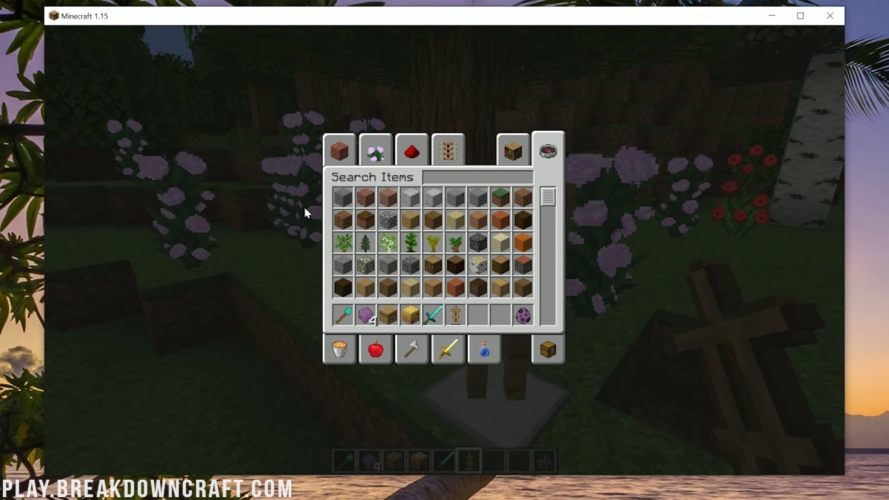
text(cree)
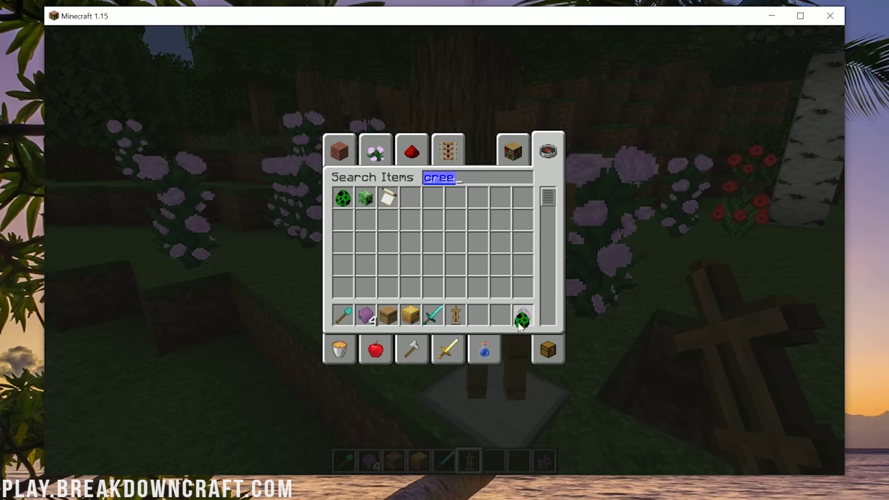
click(500, 316)
key(Escape)
- Select the creeper spawn egg and spawn creepers on the grass near the flowers
scroll(444, 250, down, 4)
key(w)
scroll(445, 250, up, 2)
right_click(444, 250)
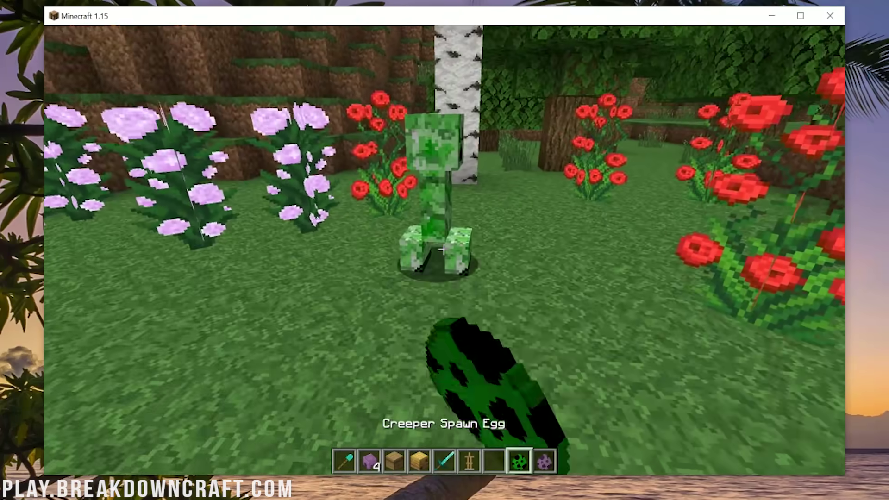
right_click(443, 250)
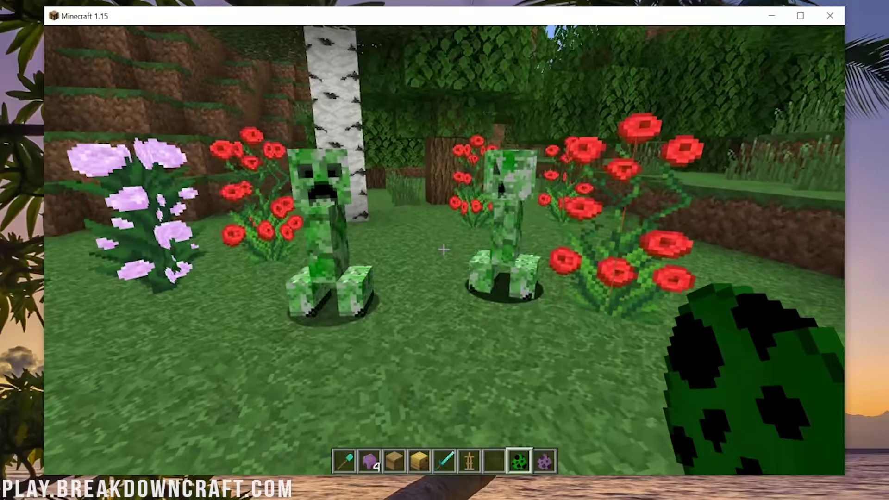
- Switch the game mode to Survival with the /gamemode command
text(/gamemode su)
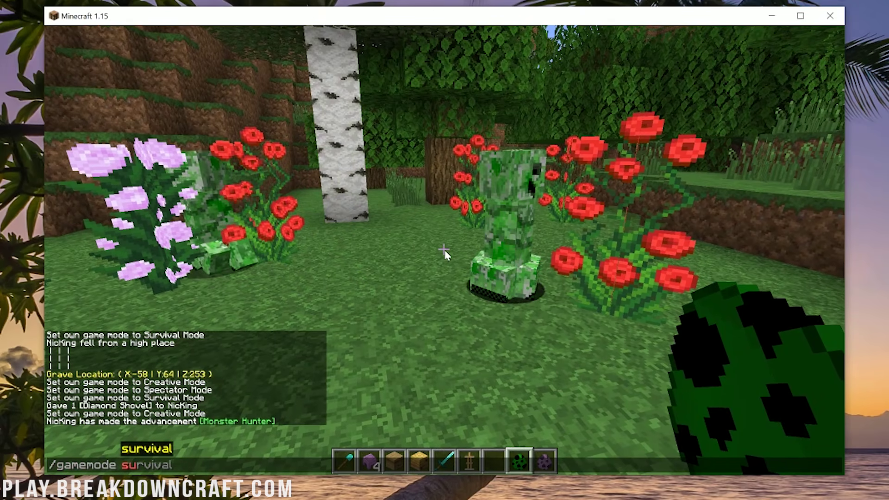
key(Tab)
key(Return)
- Provoke the creepers into exploding, spawn another one and inspect the ground for blast damage
key(w)
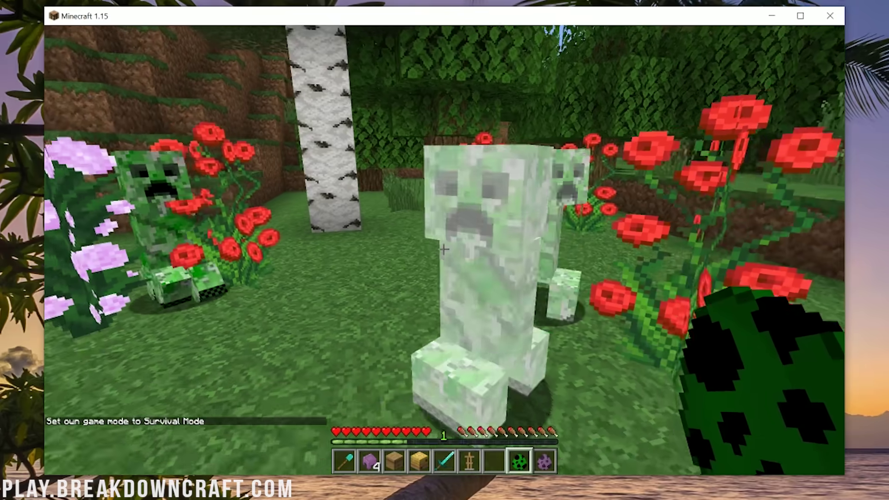
key(s)
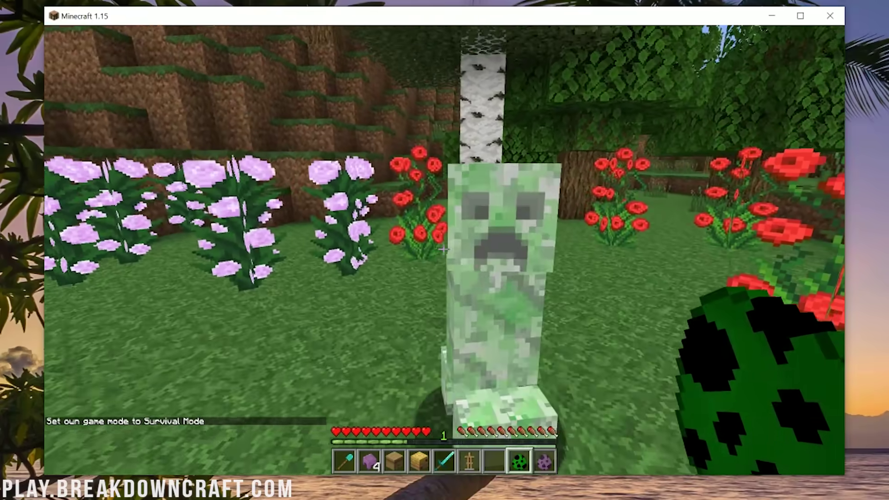
right_click(443, 250)
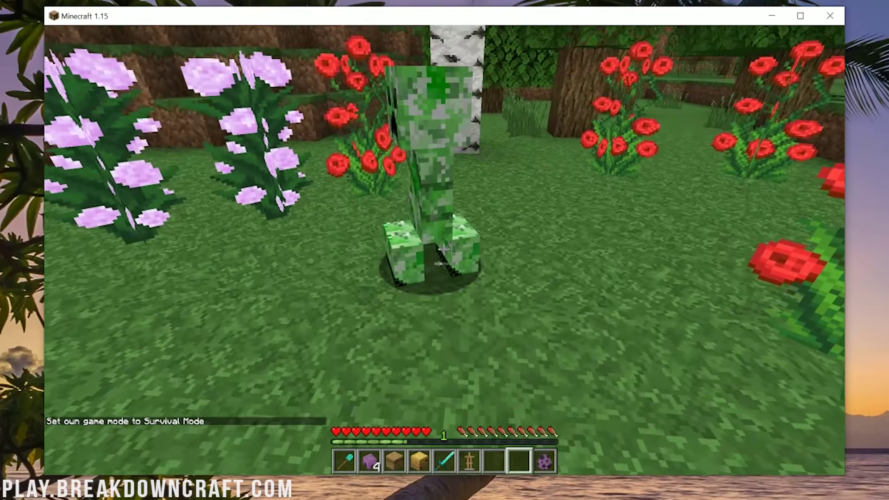
key(w)
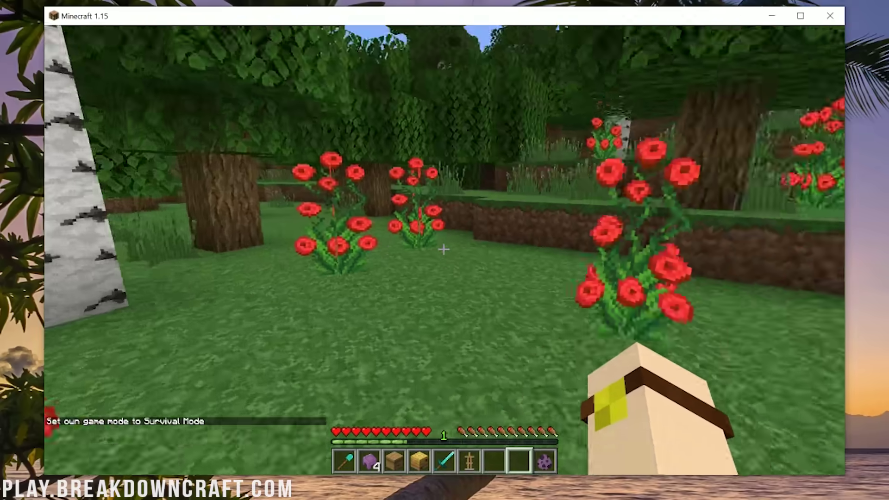
key(t)
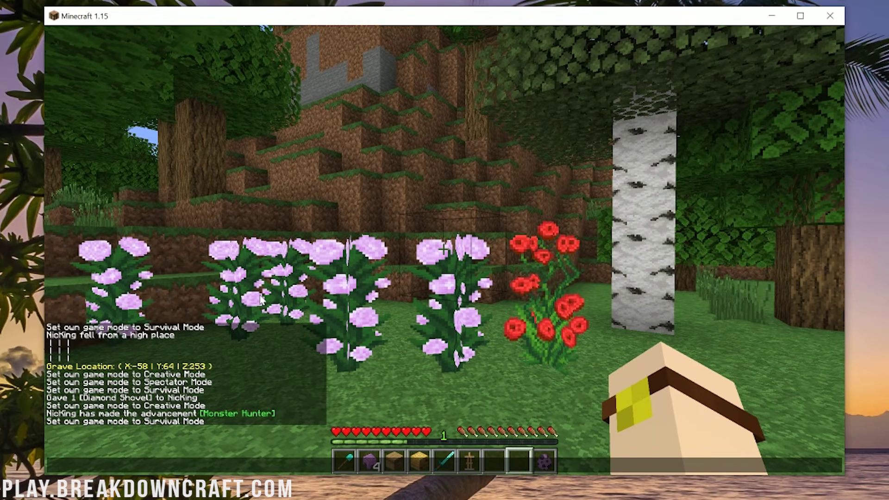
text(/sethome)
key(BackSpace)
key(BackSpace)
key(BackSpace)
key(BackSpace)
text(h)
key(BackSpace)
text(h)
key(BackSpace)
key(BackSpace)
key(BackSpace)
key(BackSpace)
key(BackSpace)
key(Escape)
key(e)
key(e)
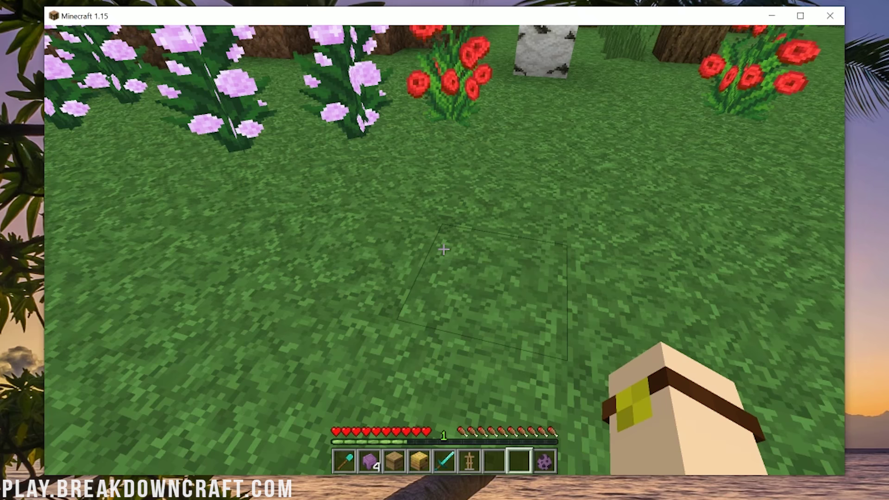
- Switch the game mode to Creative with the /gamemode command
key(slash)
text(gcreative)
key(Return)
- Search the creative inventory for "vill" and add the villager spawn egg to the hotbar
text(evill)
click(343, 199)
click(480, 315)
key(Escape)
- Select the villager spawn egg and spawn a villager on the grass near the flowers
scroll(443, 249, up, 2)
scroll(443, 250, down, 1)
right_click(444, 249)
- Kill the villager with the diamond sword and check the chat for its death message
scroll(444, 250, up, 1)
scroll(444, 250, up, 1)
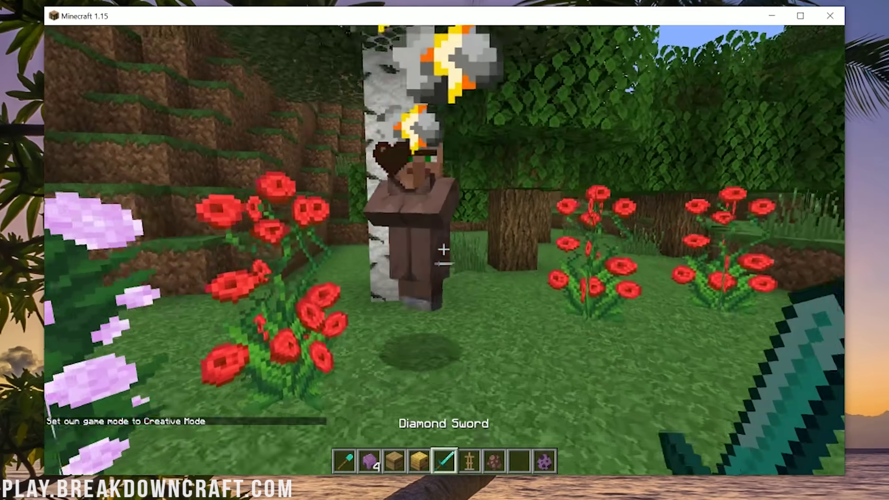
click(444, 250)
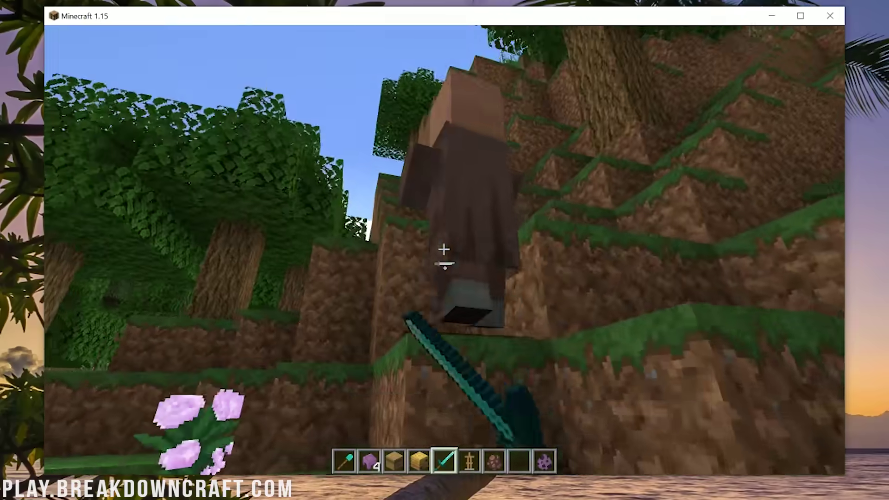
click(443, 250)
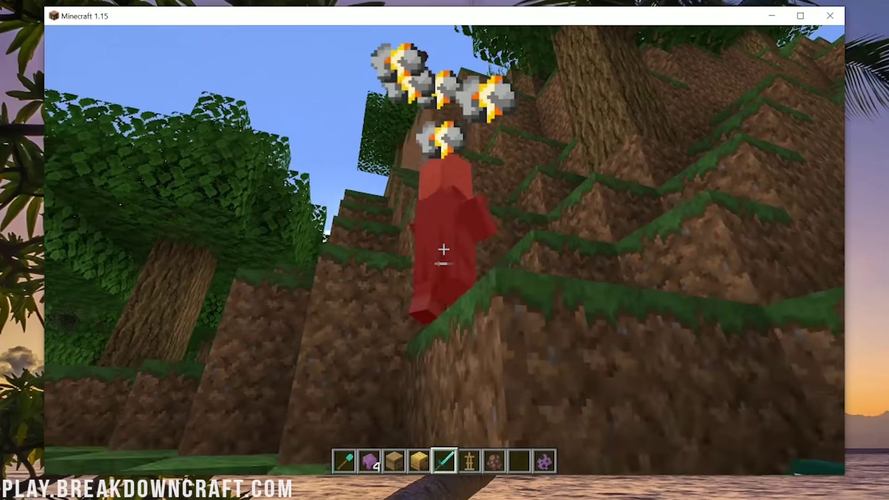
key(t)
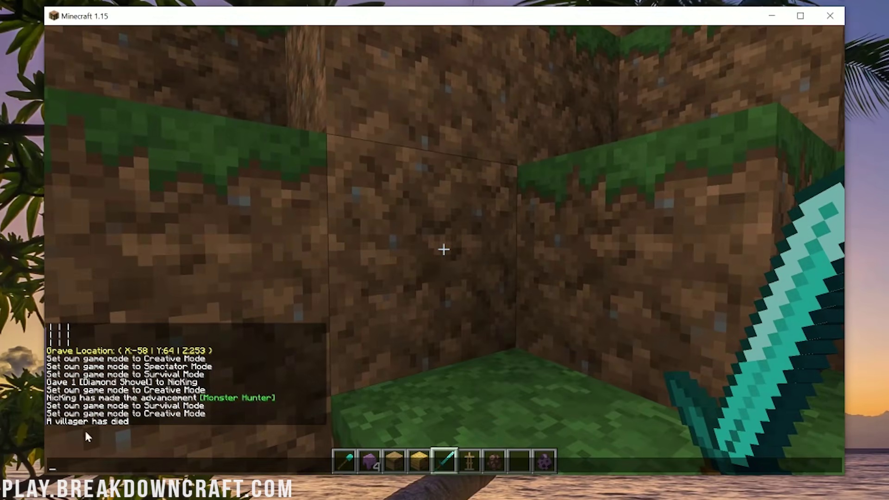
key(Escape)
key(w)
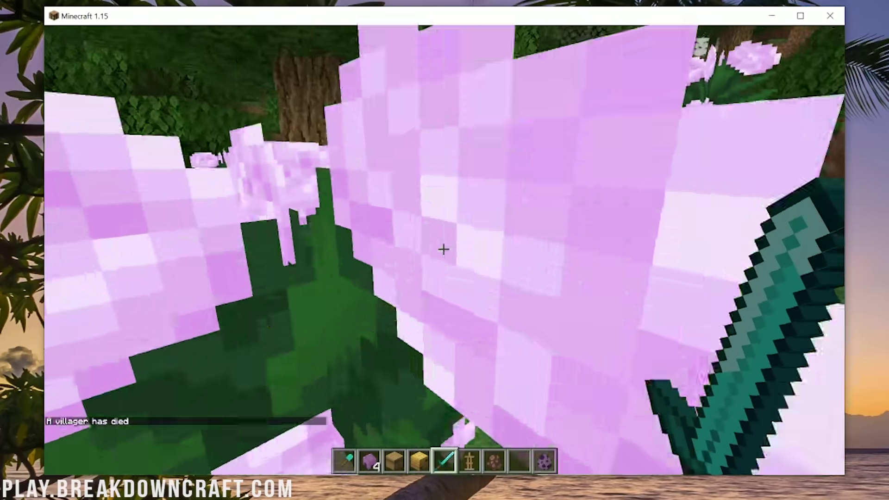
key(w)
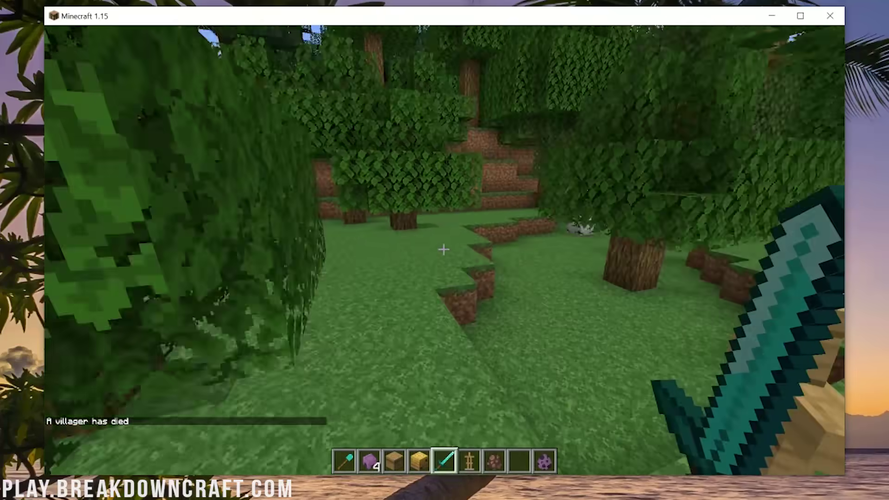
key(w)
key(w)
key(e)
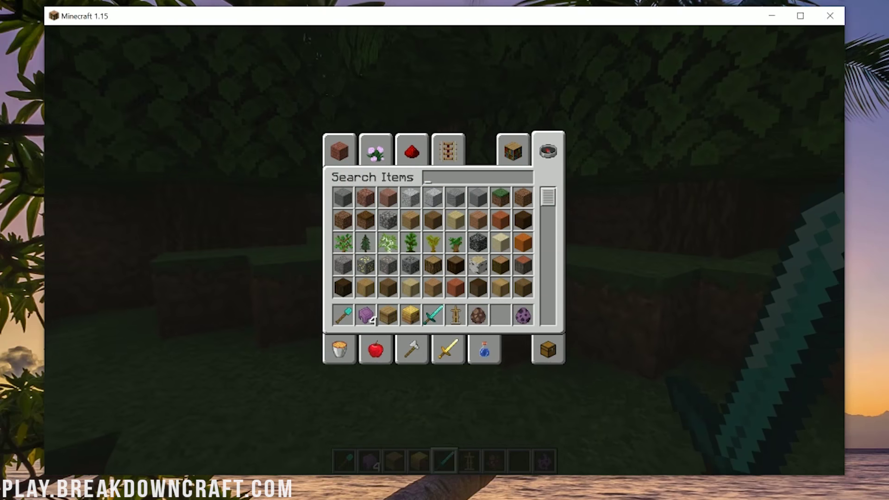
key(e)
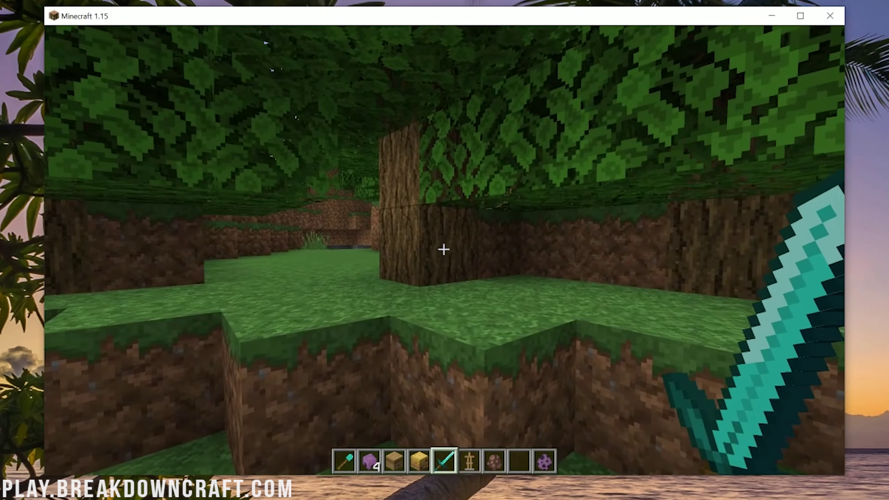
- Try to set a home with "/sethome test" and look for a matching "/home" command in the chat
key(slash)
text(sethome test)
key(Return)
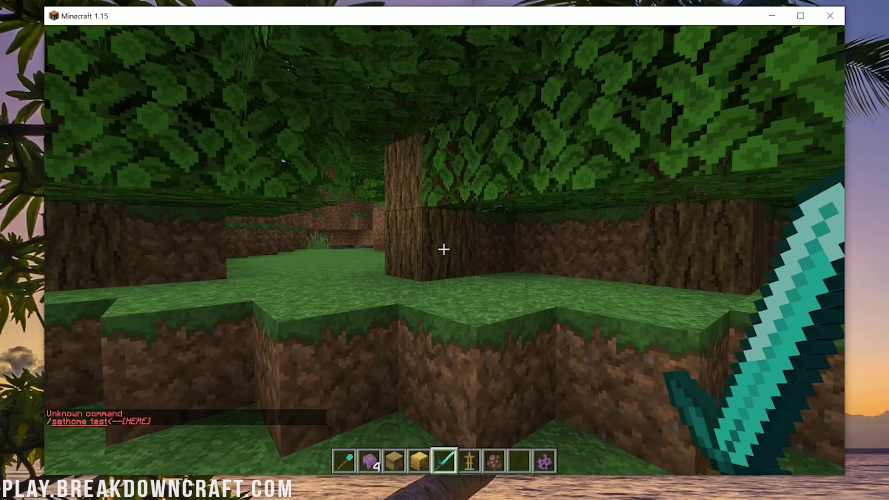
key(slash)
text(help)
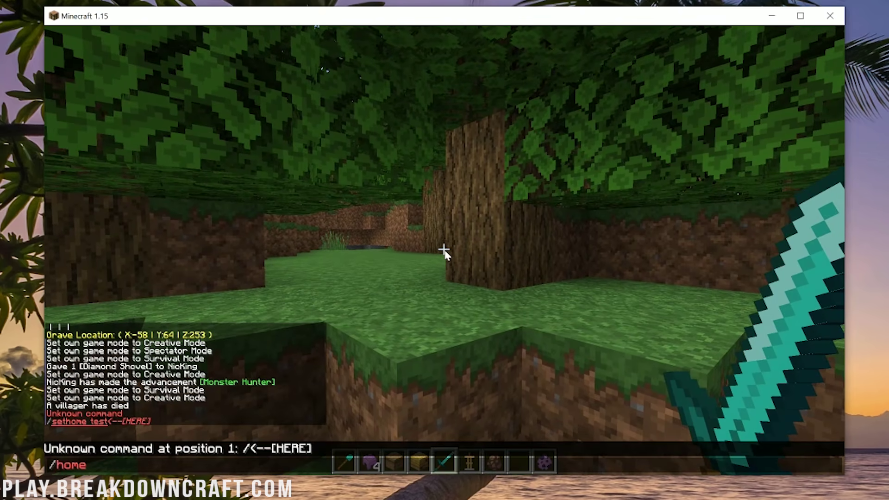
key(Escape)
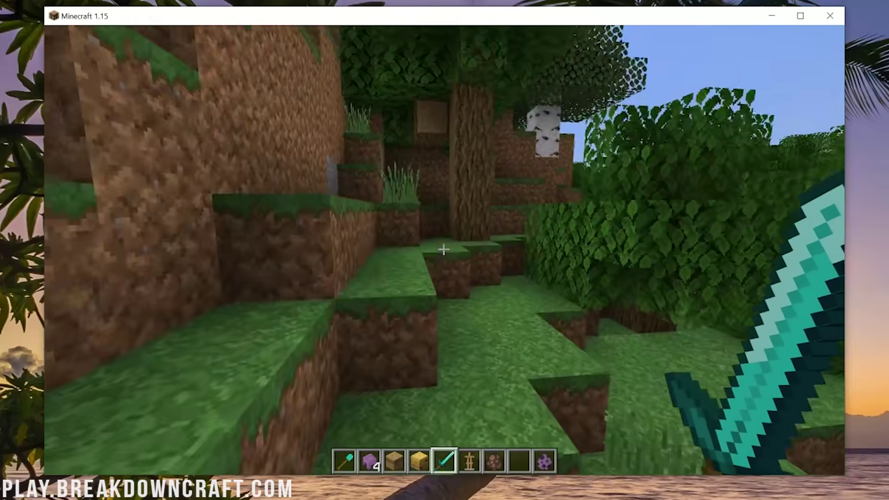
- Walk out of the forest onto the open grassland near the lake
key(w)
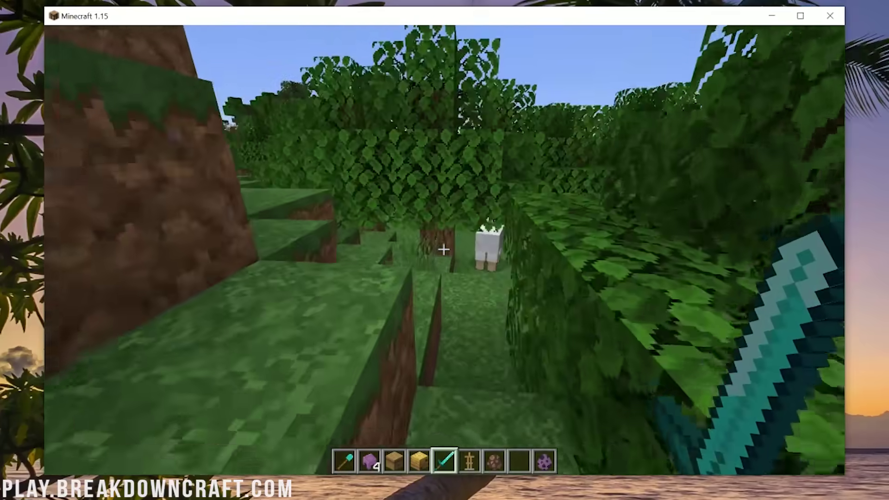
key(w)
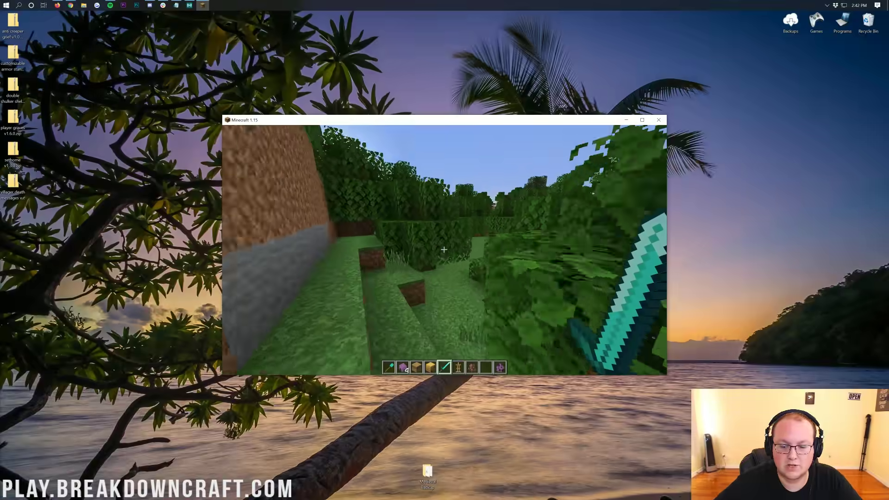
key(w)
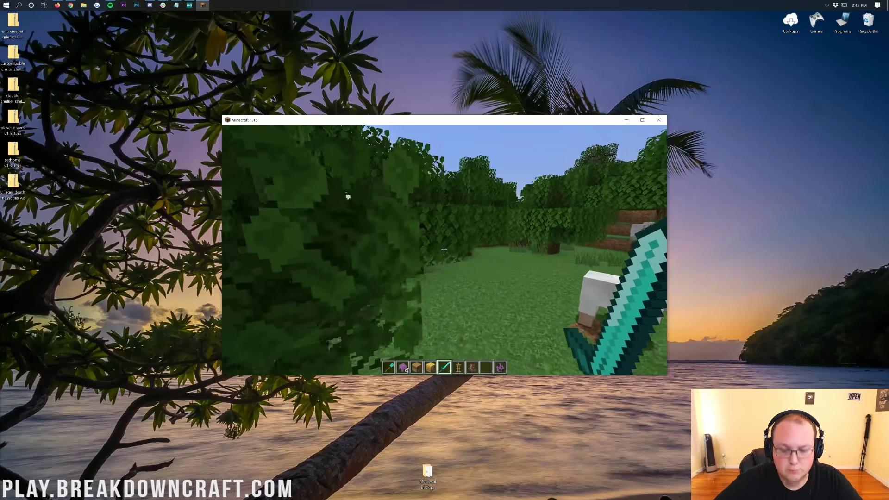
key(w)
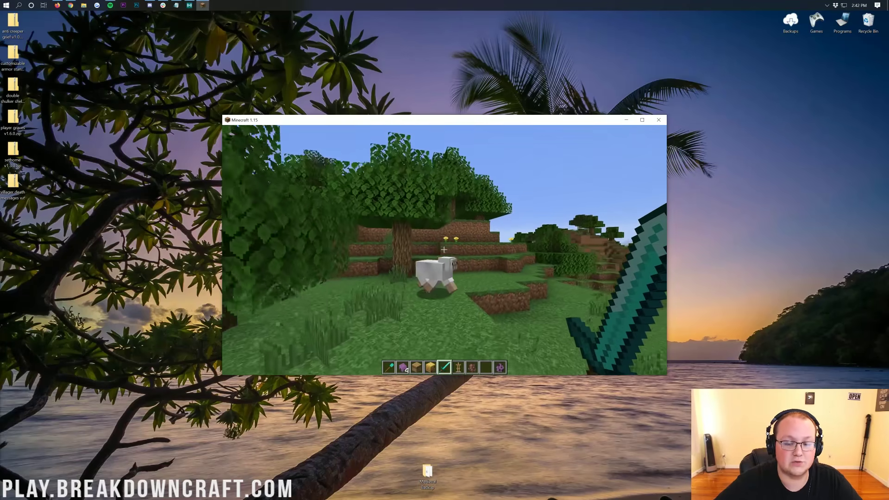
key(w)
key(w)
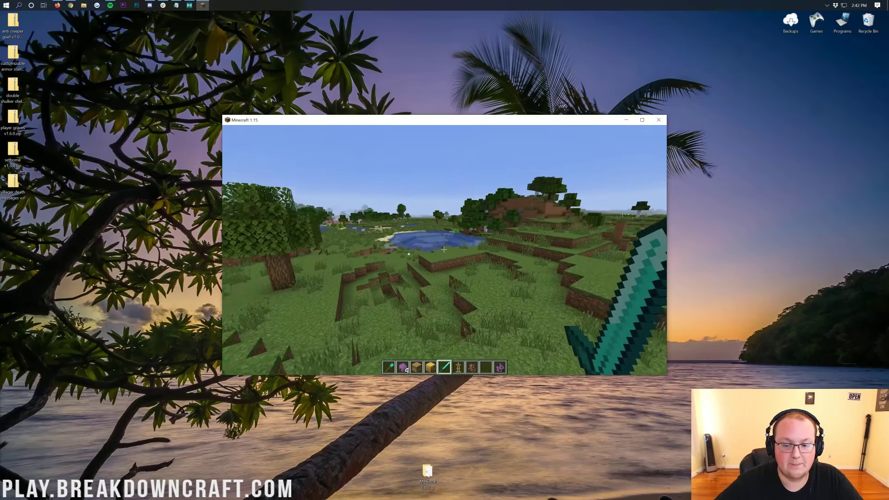
key(w)
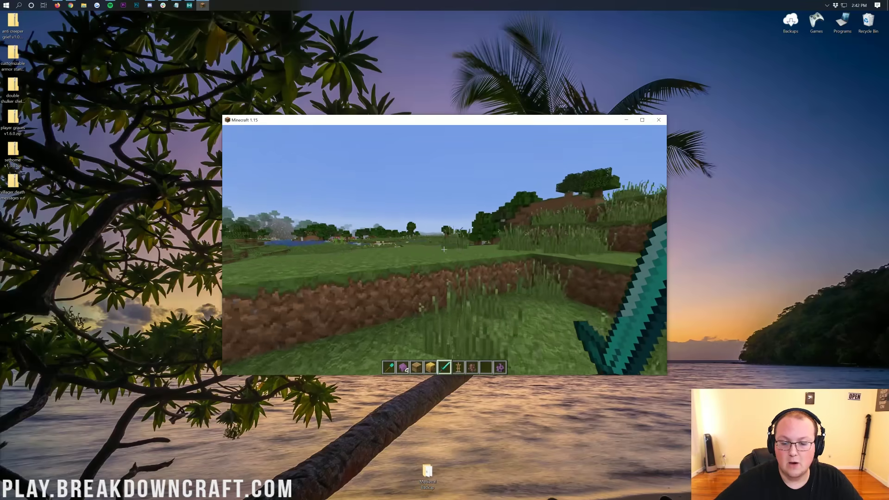
- Save and quit the current world and load the Survival Island EXTREME world
key(Escape)
click(444, 266)
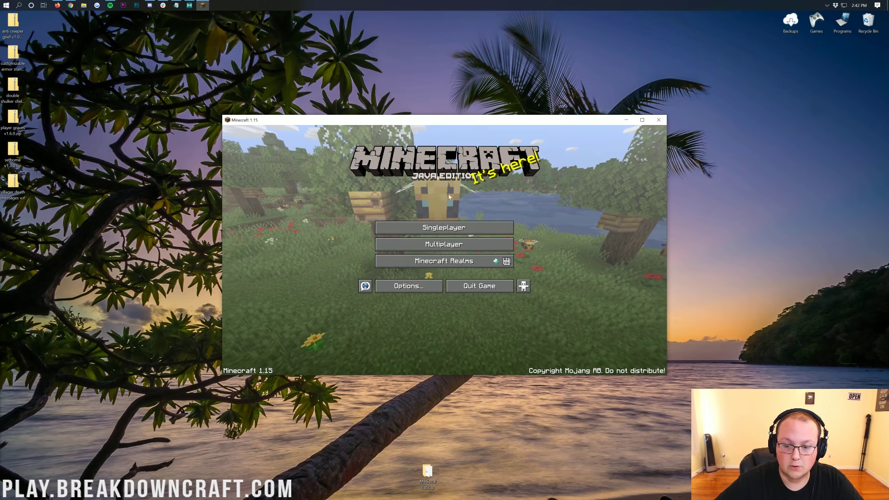
click(438, 229)
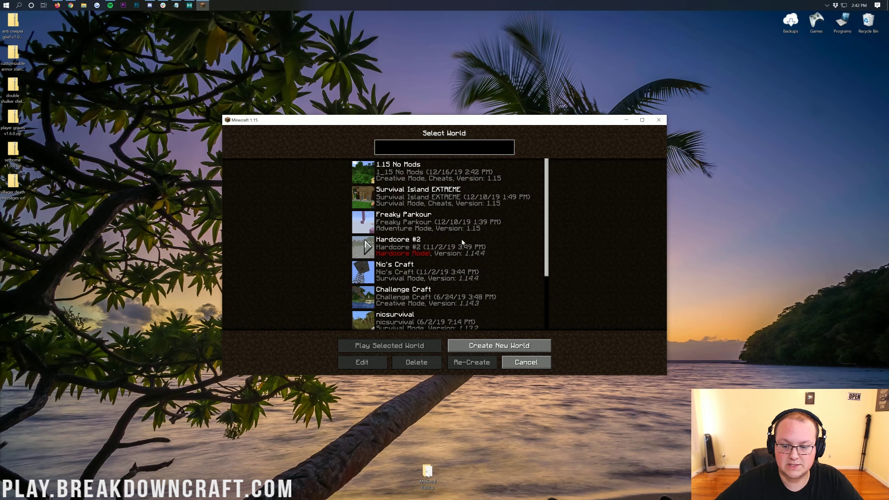
double_click(420, 202)
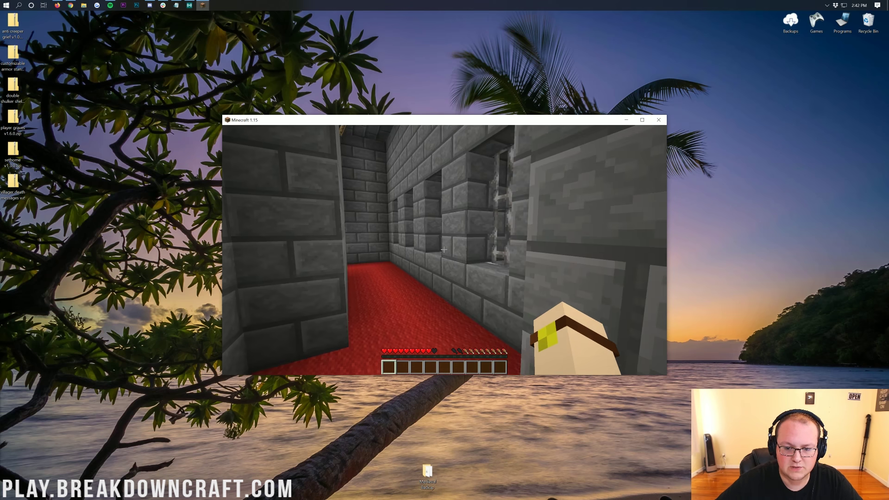
- Switch to Creative mode, search the inventory for "cree", add the creeper spawn egg to the hotbar and return to Survival mode
key(w)
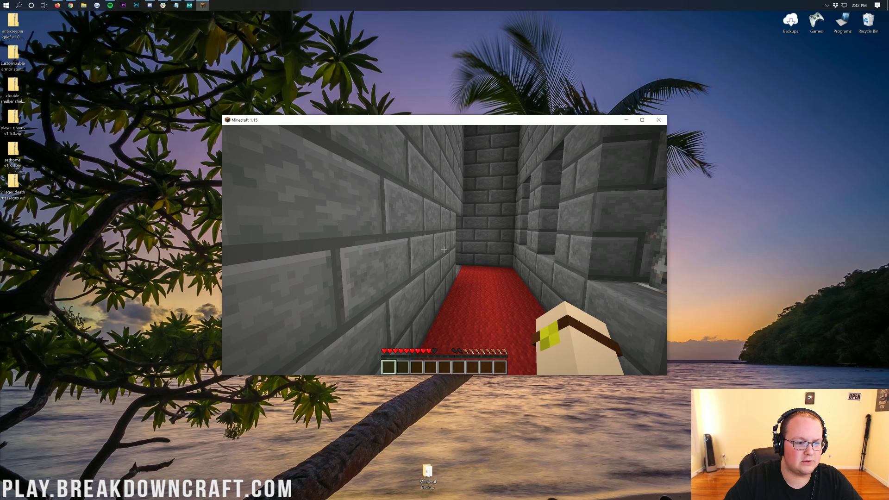
key(e)
key(e)
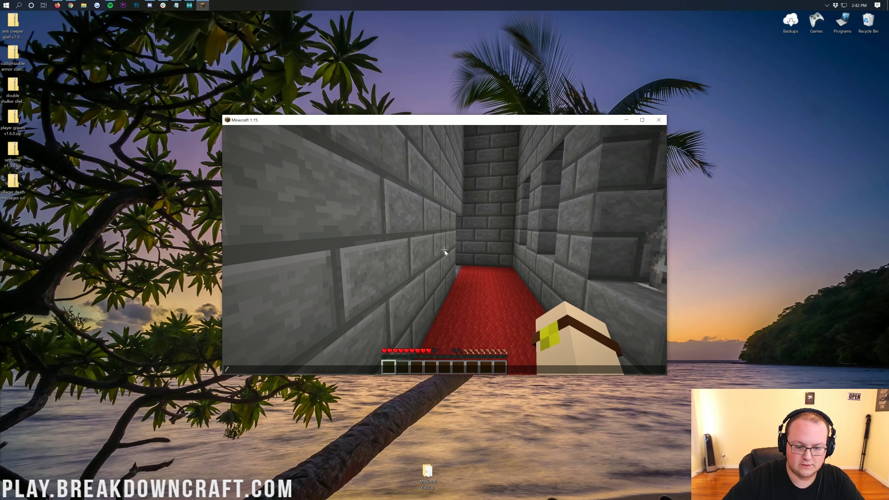
key(Return)
text(etcree)
shift+click(390, 225)
key(Escape)
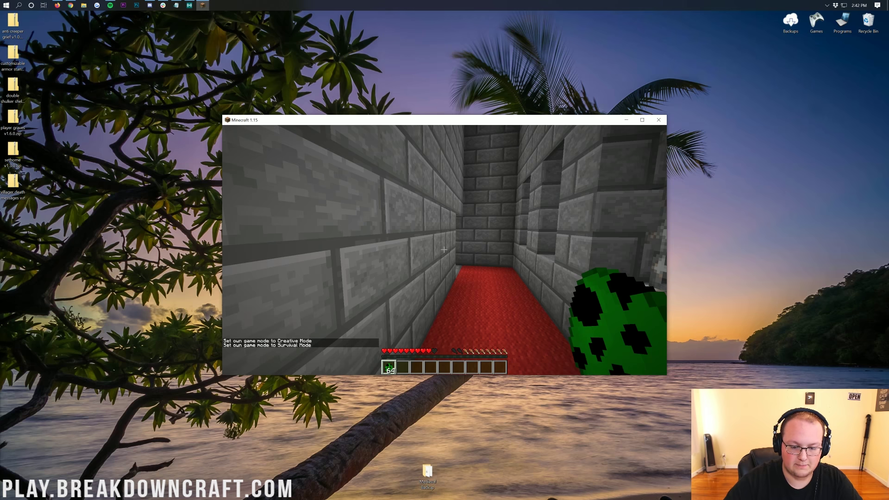
- Spawn creepers in the stone brick corridor to test their blast damage, and respawn after being blown up
right_click(443, 249)
right_click(444, 250)
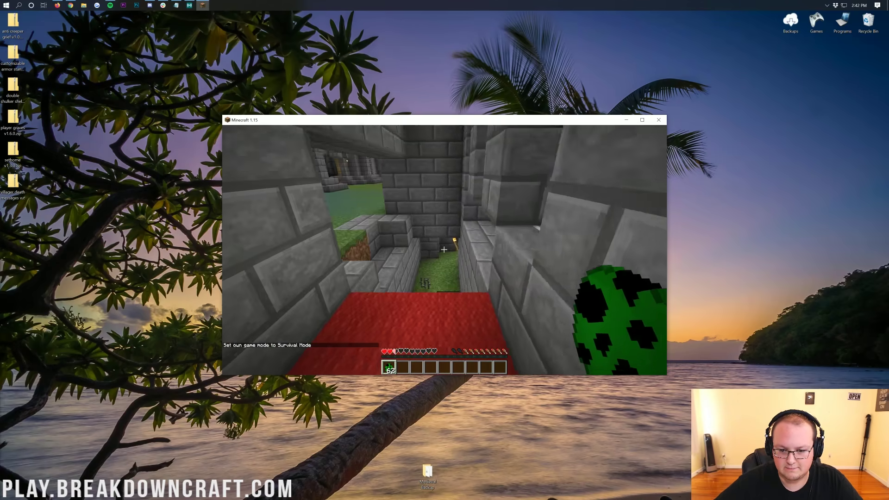
right_click(444, 249)
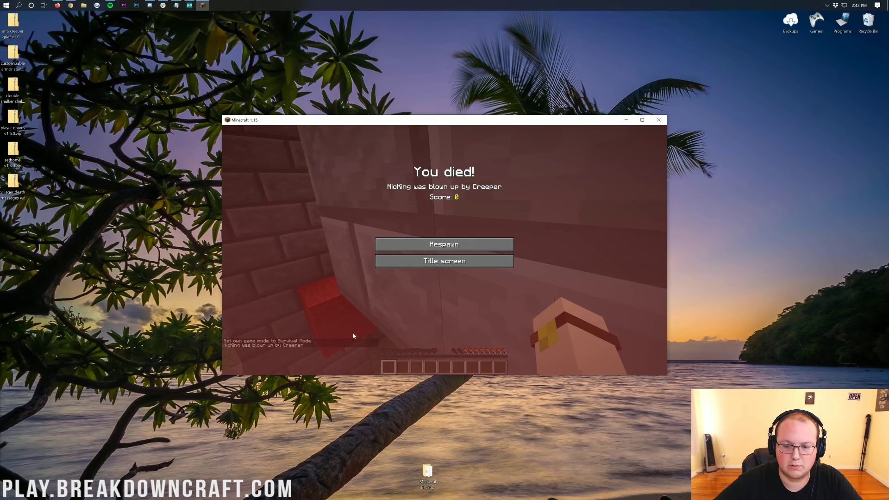
click(458, 249)
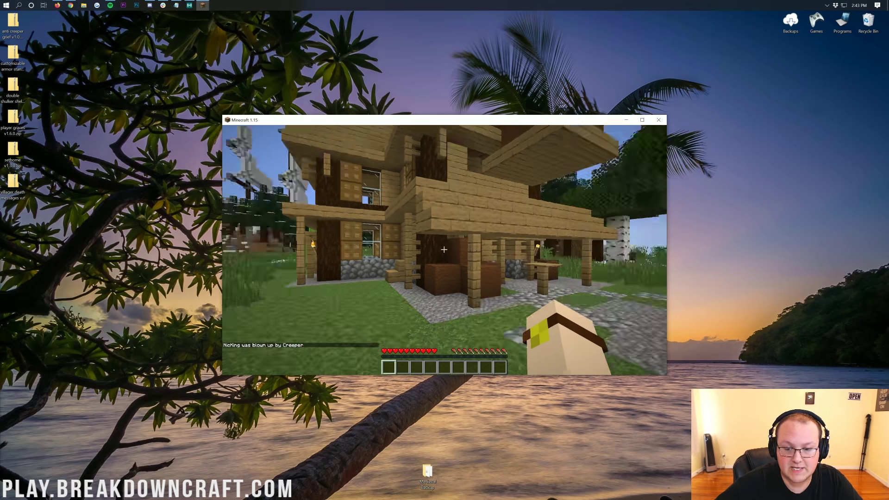
key(w)
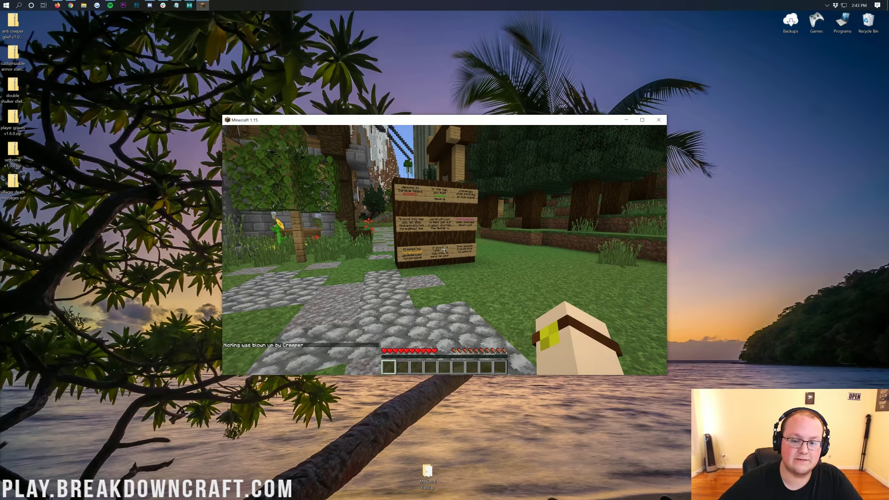
- Save and quit Survival Island EXTREME and load the 1.15 No Mods world
key(Escape)
click(444, 266)
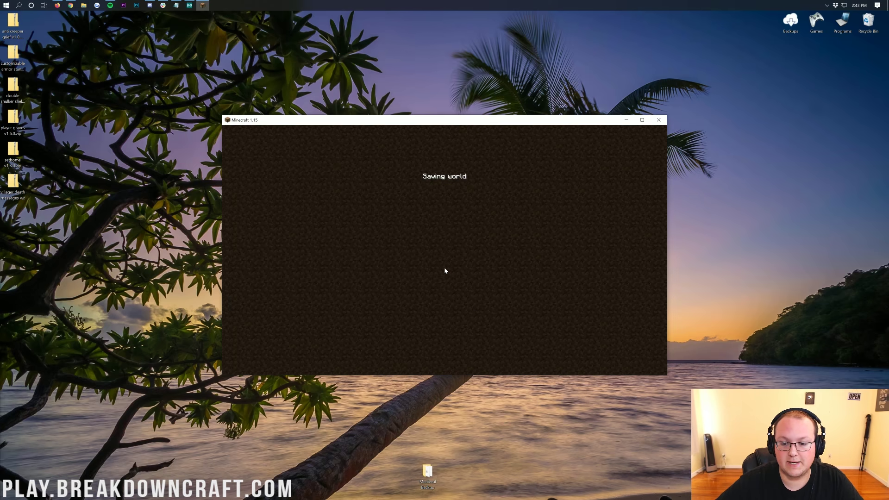
click(423, 235)
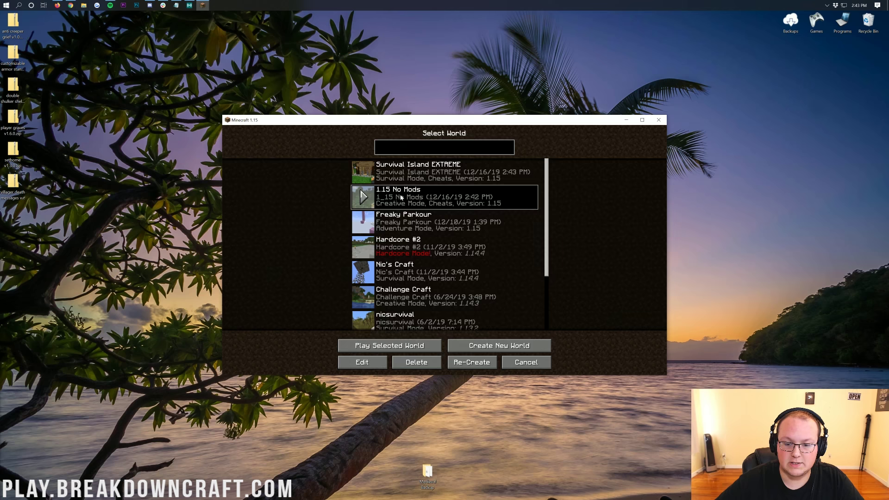
double_click(401, 198)
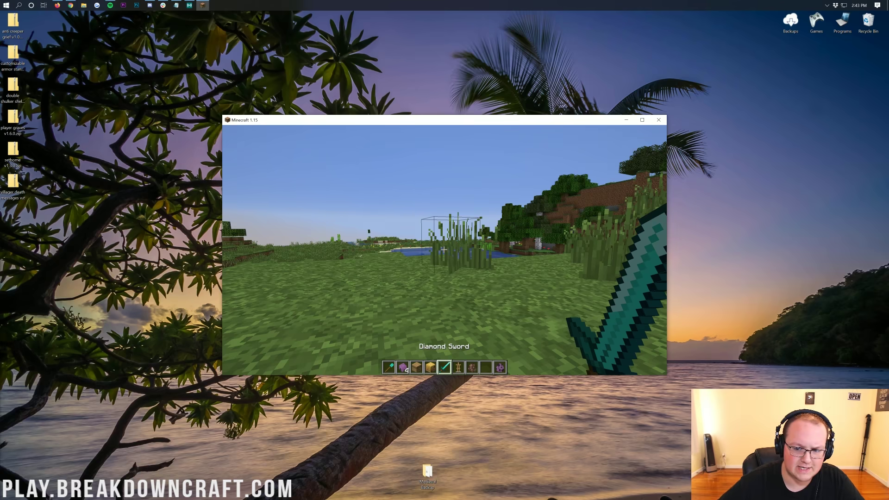
- Add the creeper spawn egg found with "cree" to the empty hotbar slot and switch the game mode to Survival
key(e)
text(cree)
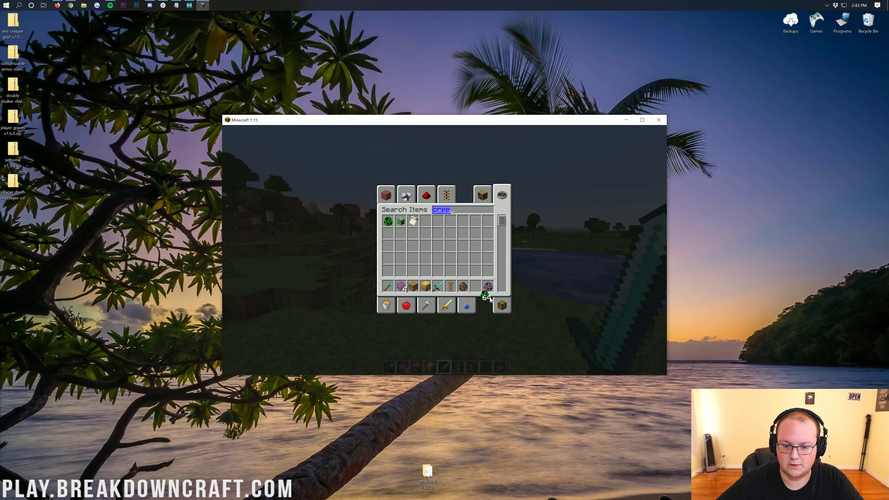
click(476, 287)
key(Escape)
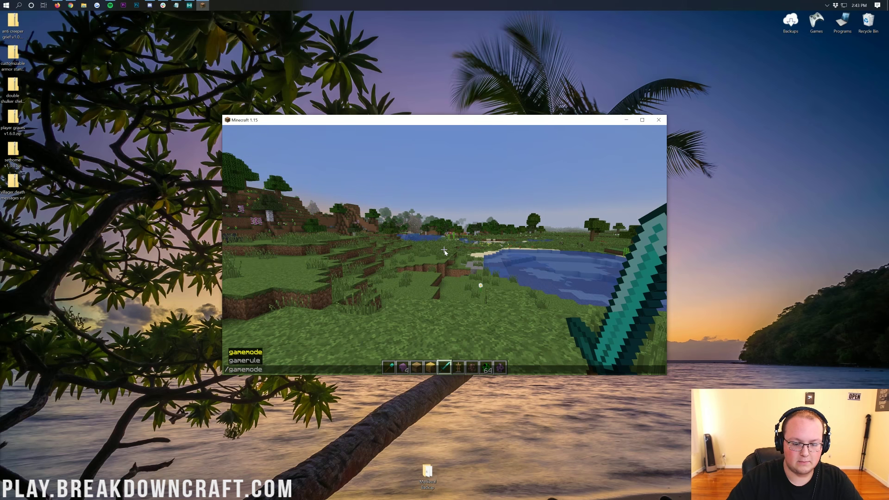
key(Return)
key(8)
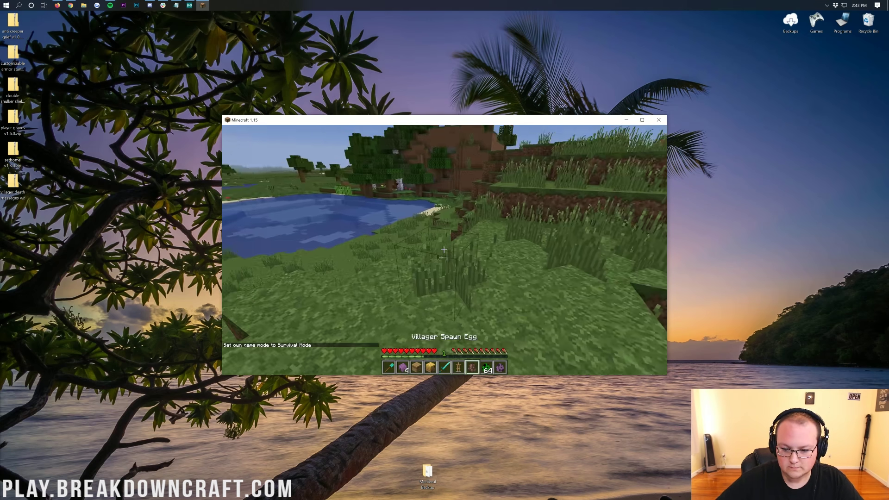
- Spawn several creepers on the grassy ground near the lake in Survival mode to test their explosion damage to the terrain
right_click(444, 250)
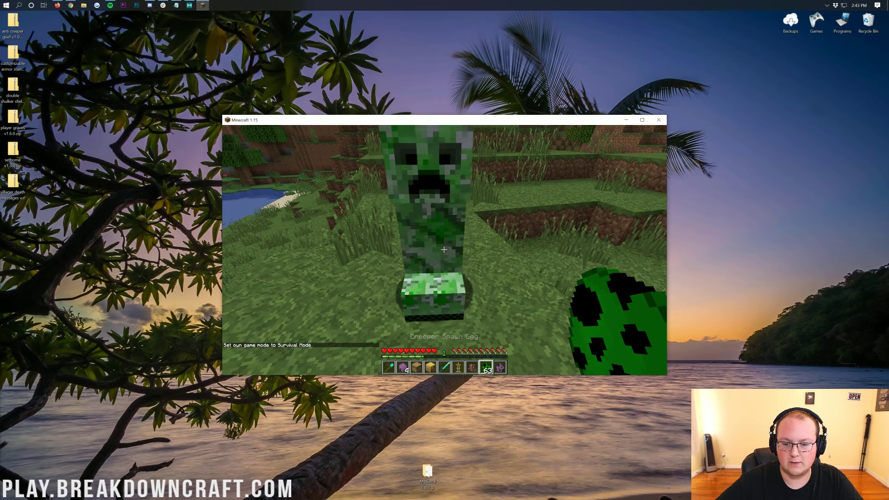
right_click(445, 250)
right_click(444, 250)
right_click(445, 250)
right_click(445, 250)
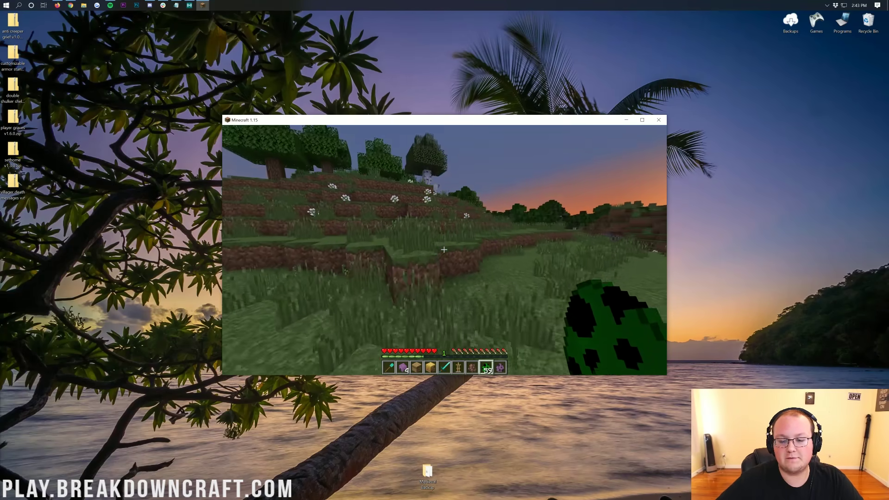
key(w)
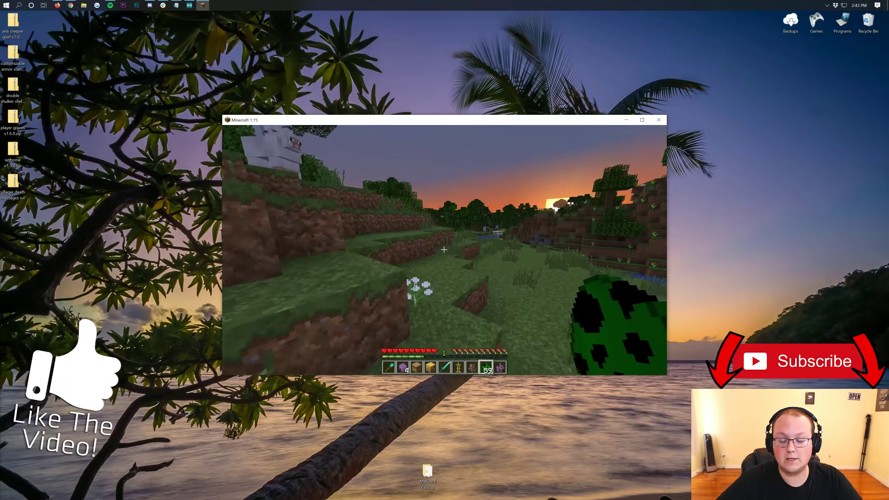
key(w)
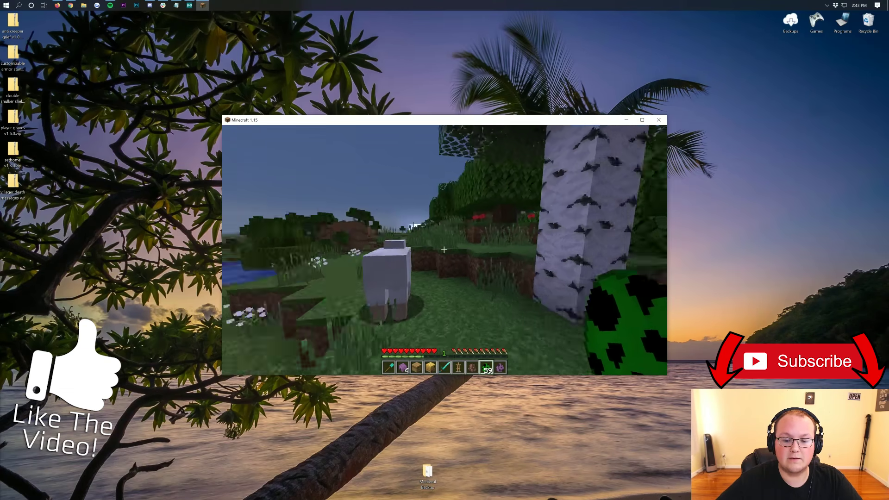
key(w)
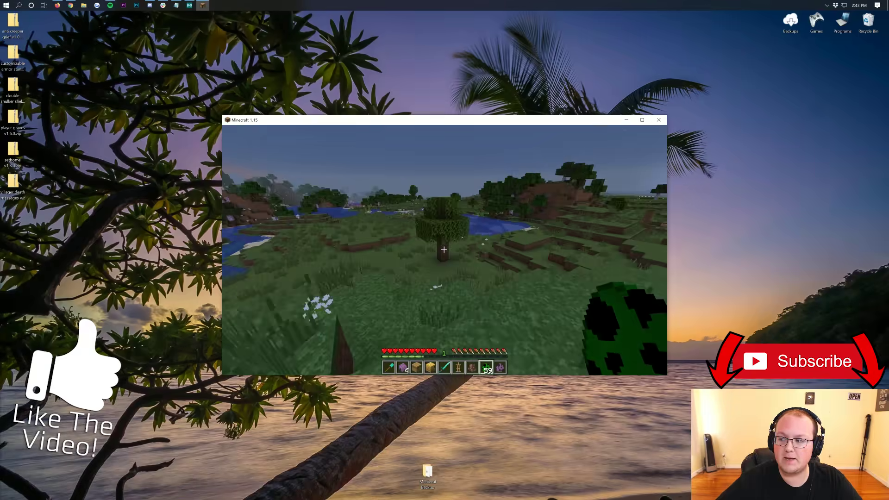
key(w)
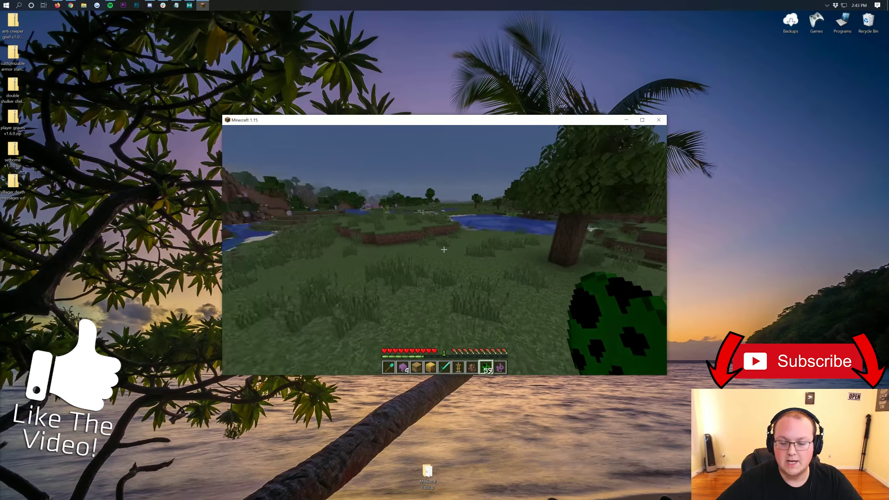